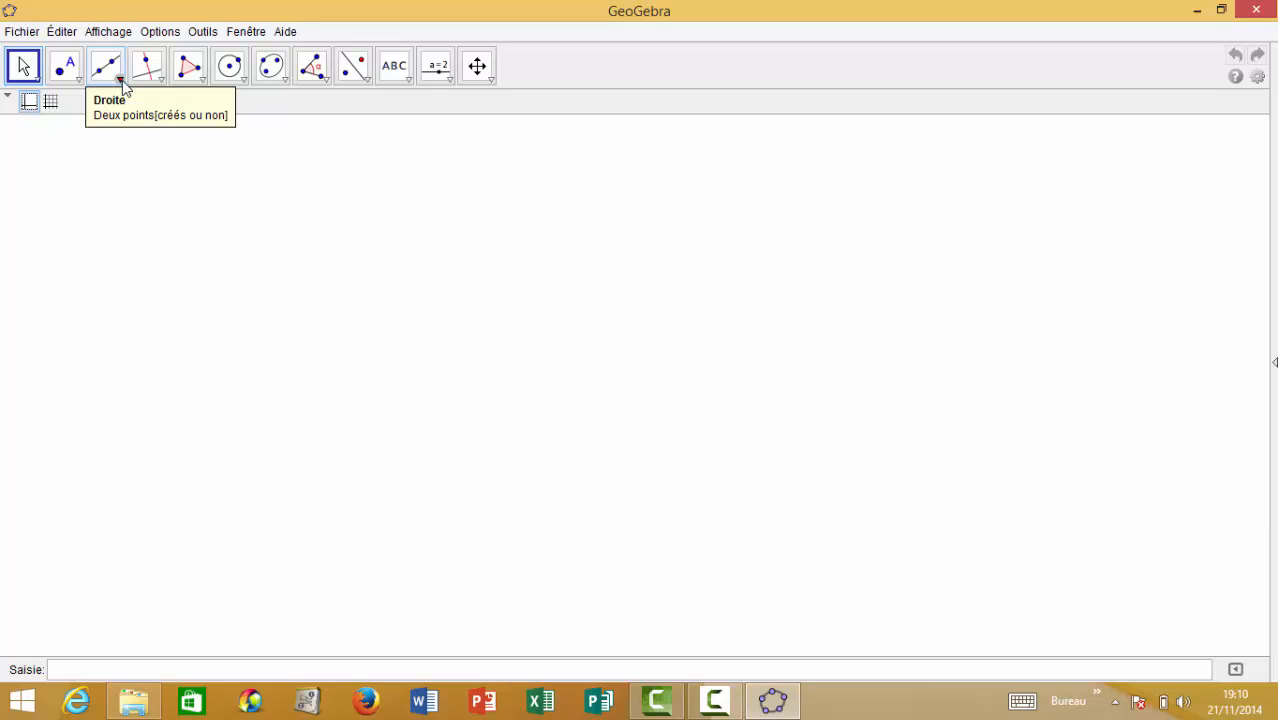
Create a horizontal segment with a given length of 5 in the middle of the drawing area.
left_click(119, 79)
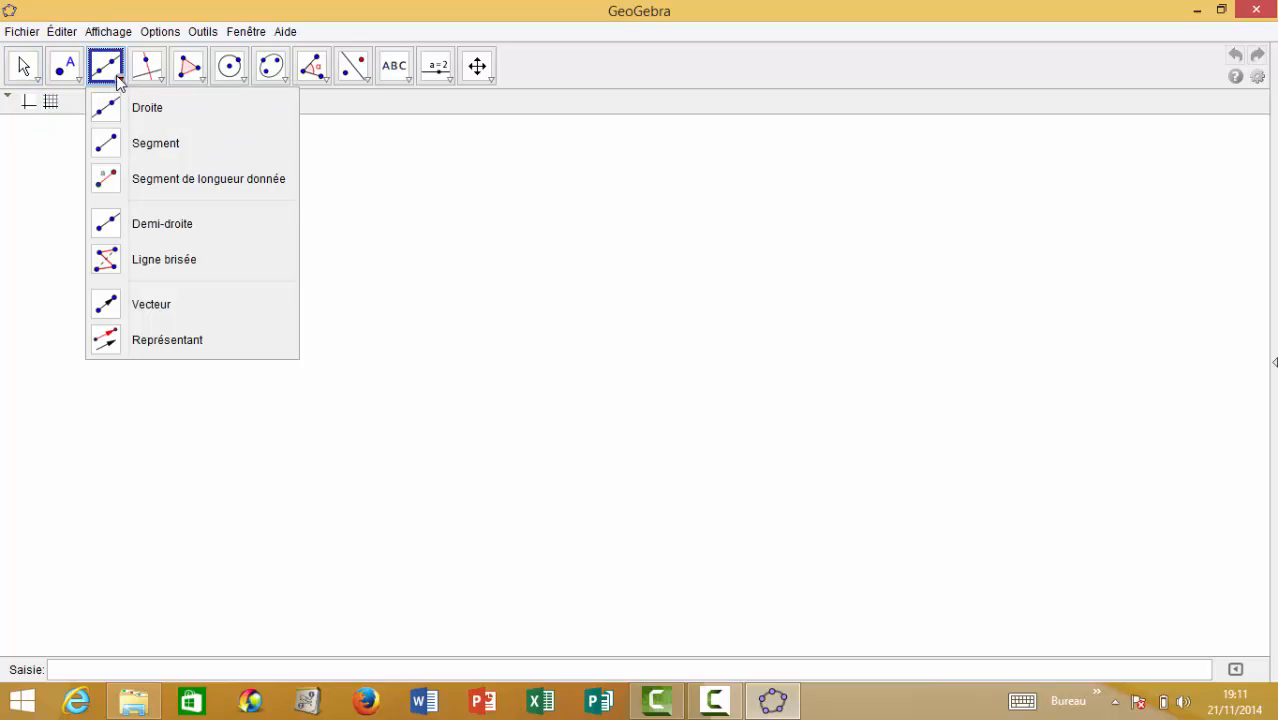
left_click(193, 180)
left_click(357, 364)
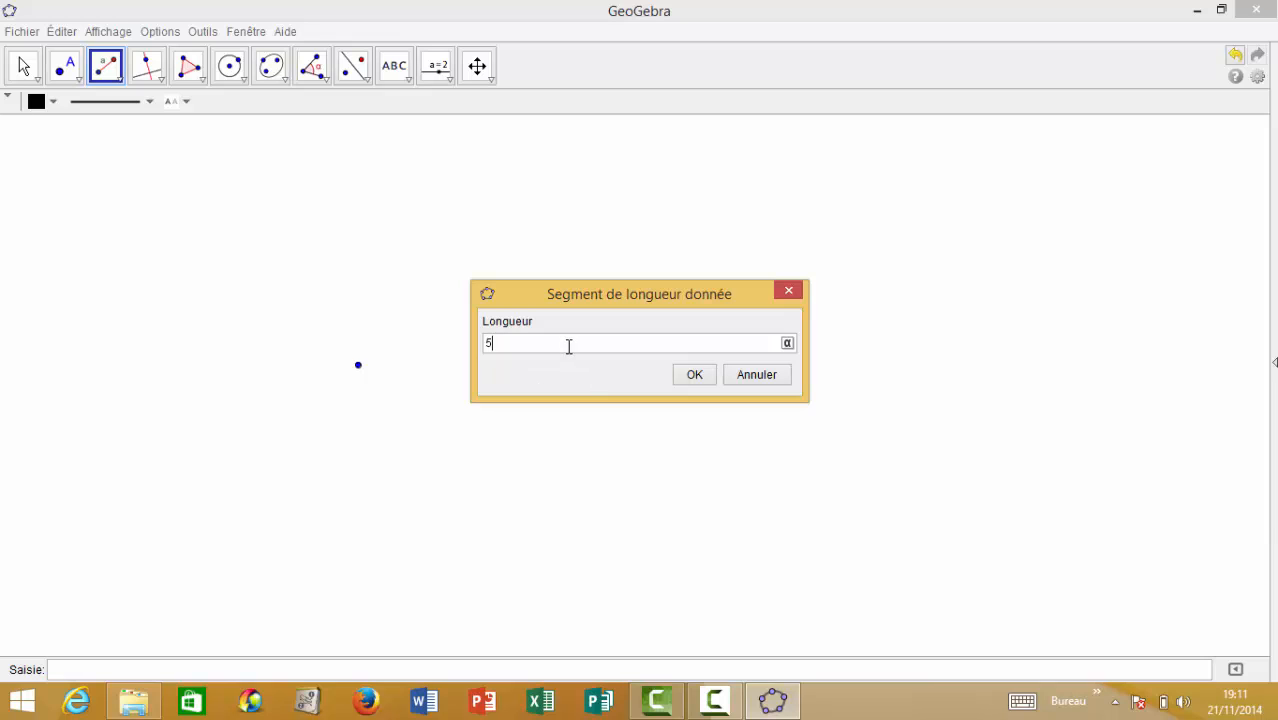
left_click(700, 379)
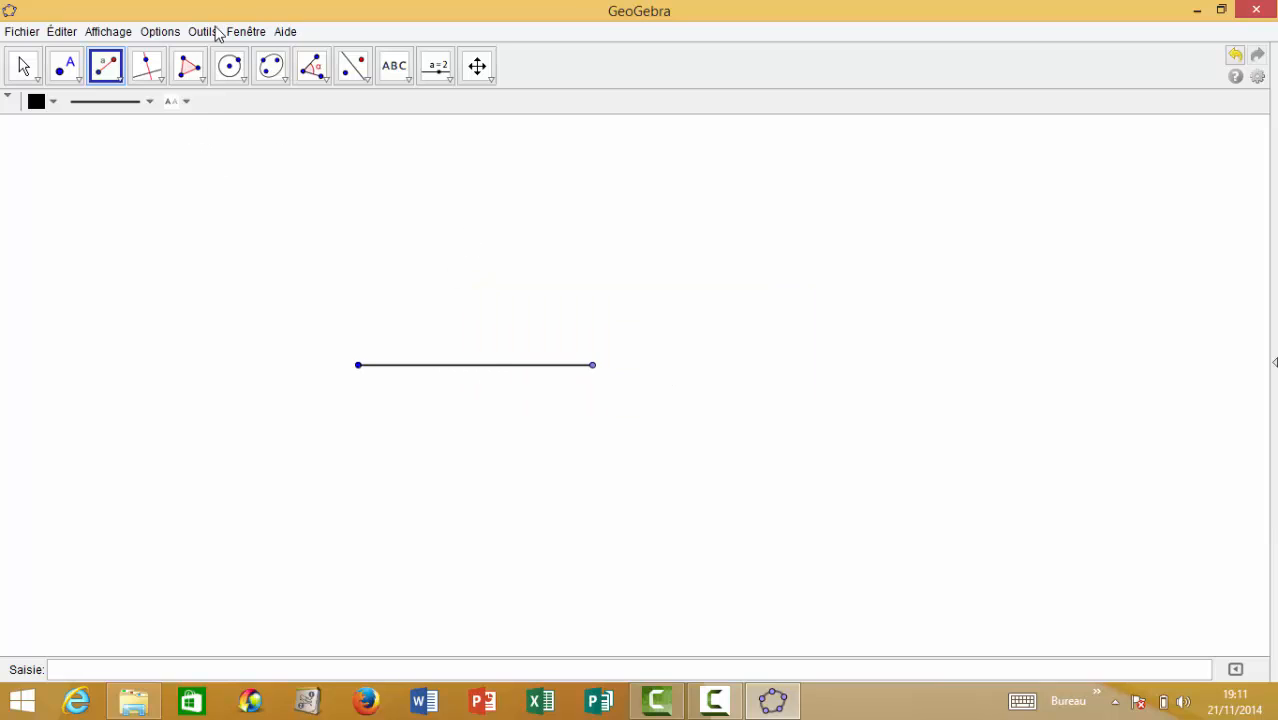
Construct the midpoint of the segment.
left_click(79, 79)
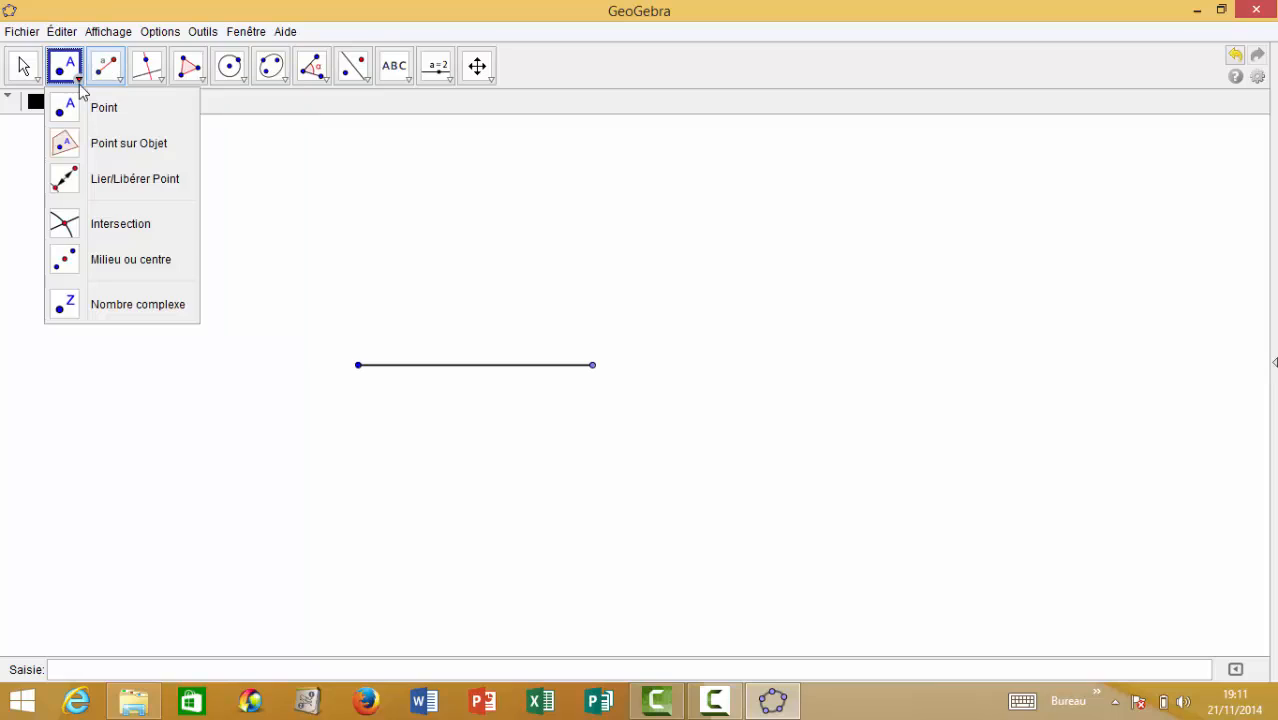
left_click(155, 259)
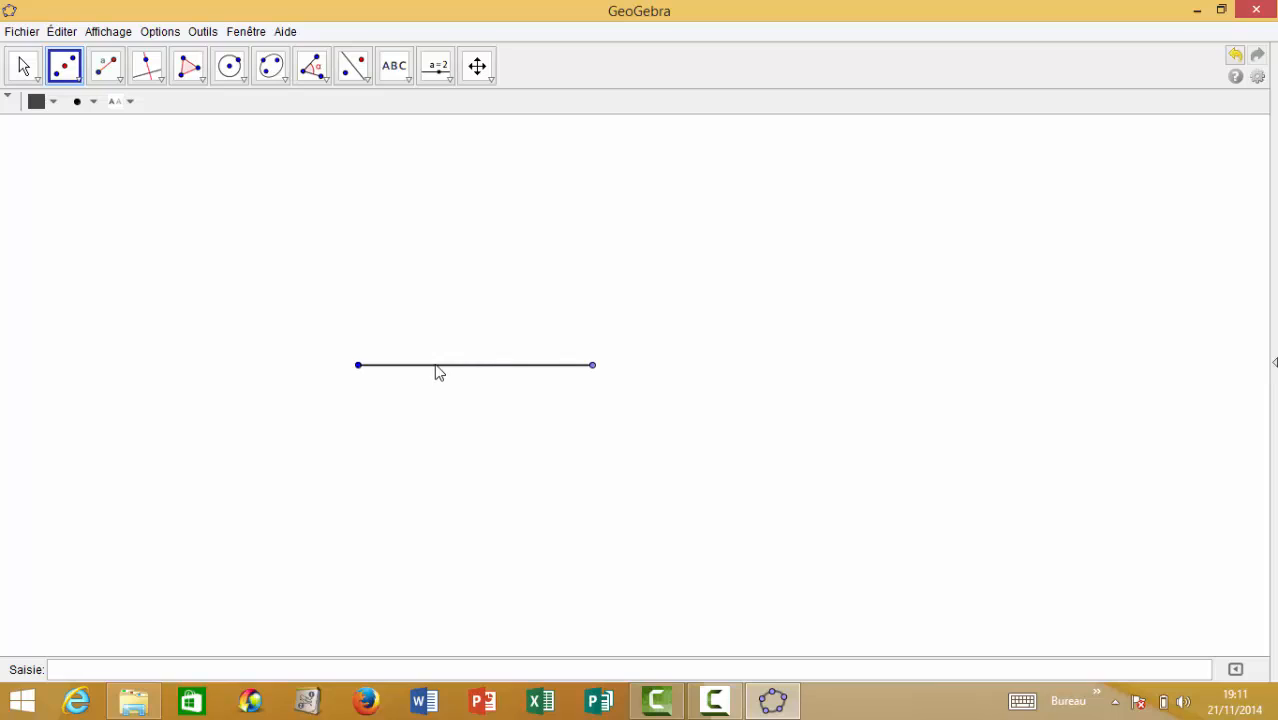
left_click(470, 368)
Show the name A on the segment's left endpoint and B on its right endpoint, keeping both names.
right_click(366, 372)
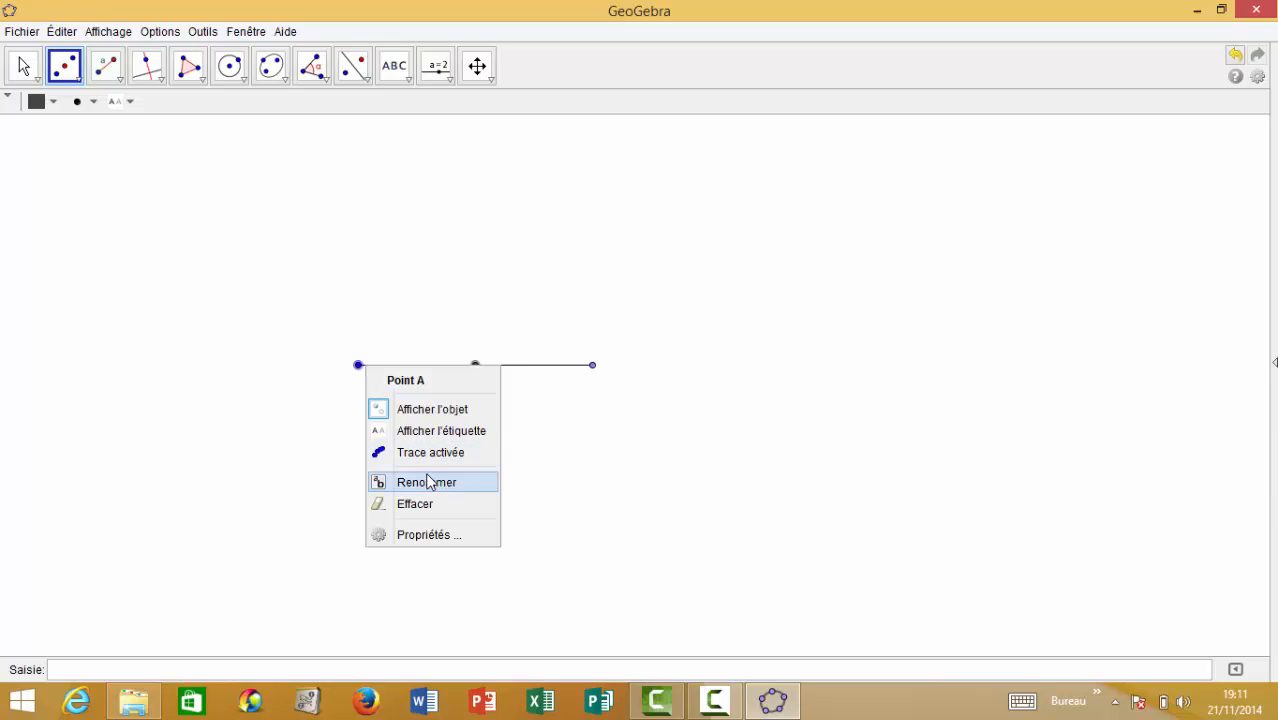
left_click(424, 482)
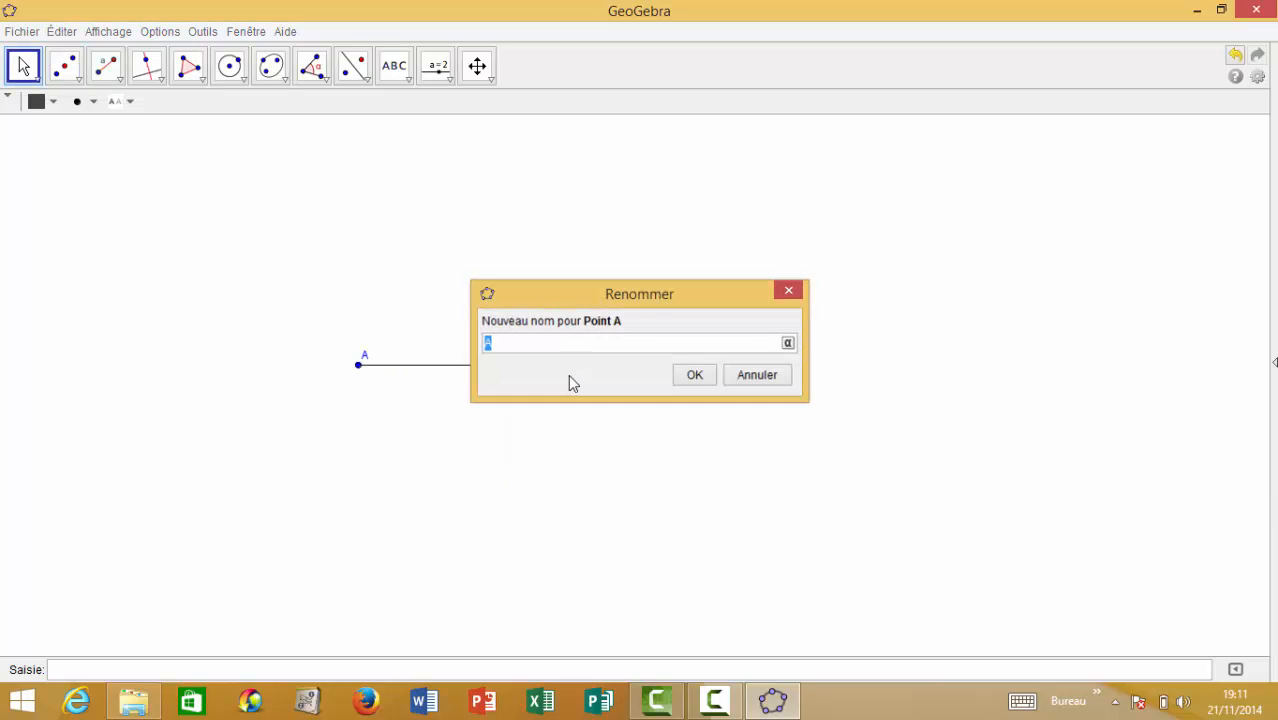
key("Escape")
right_click(594, 366)
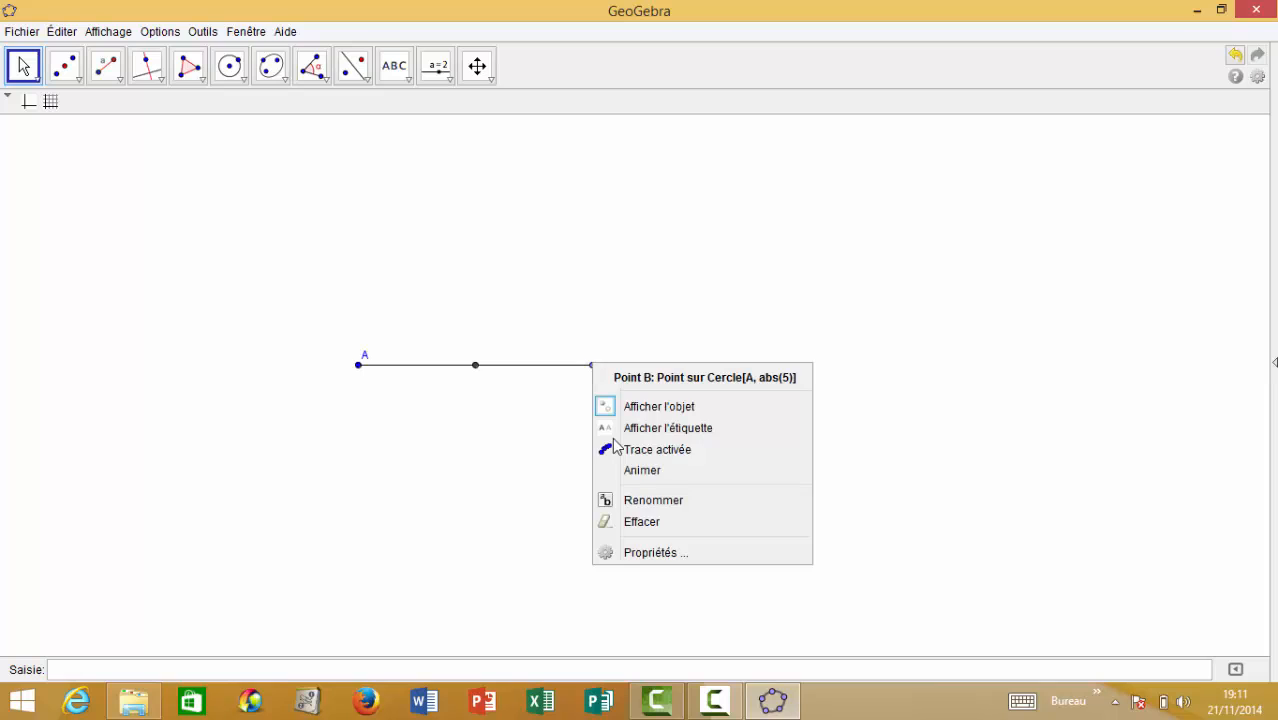
left_click(654, 498)
key("Escape")
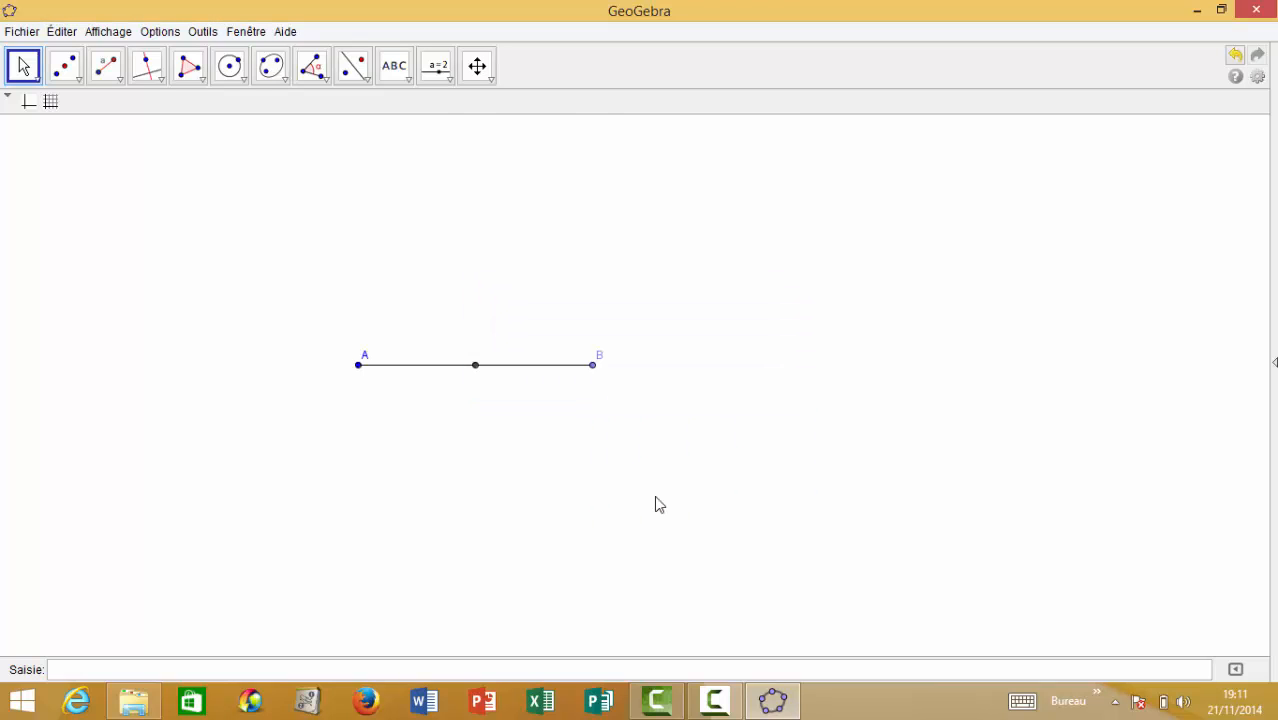
Rename the midpoint of the segment as M.
right_click(478, 366)
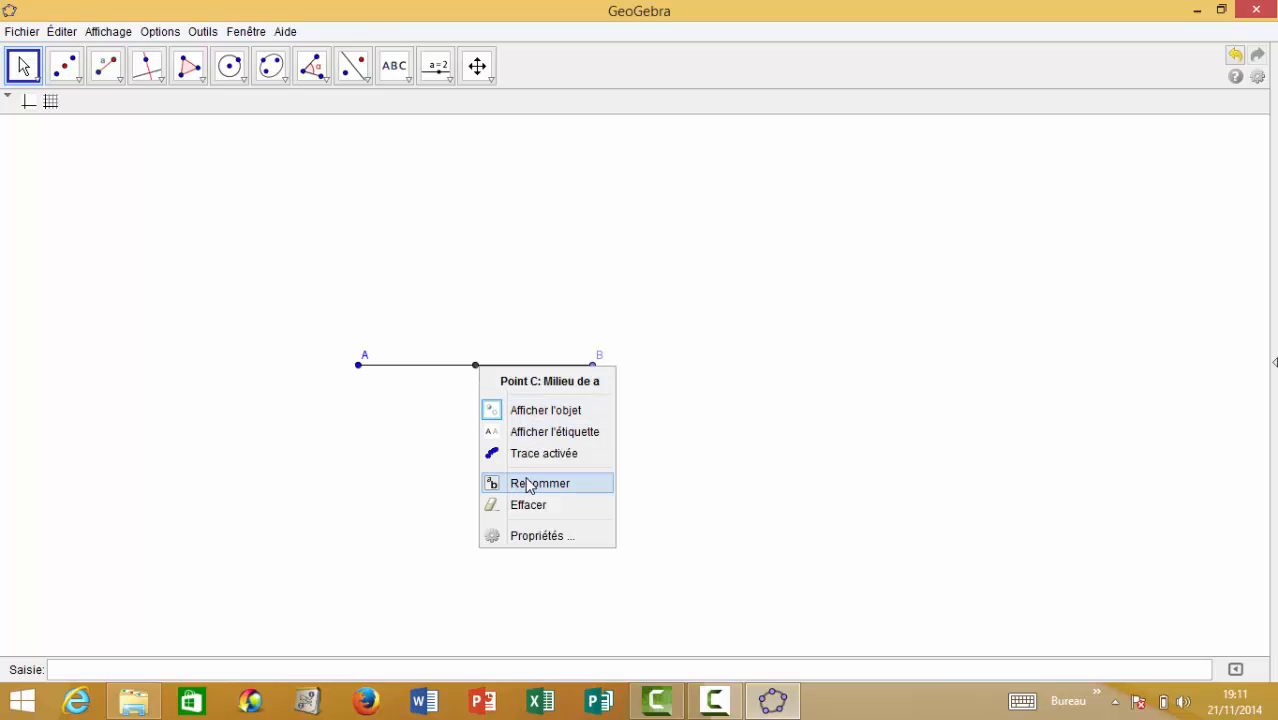
left_click(524, 483)
type("M")
key("Return")
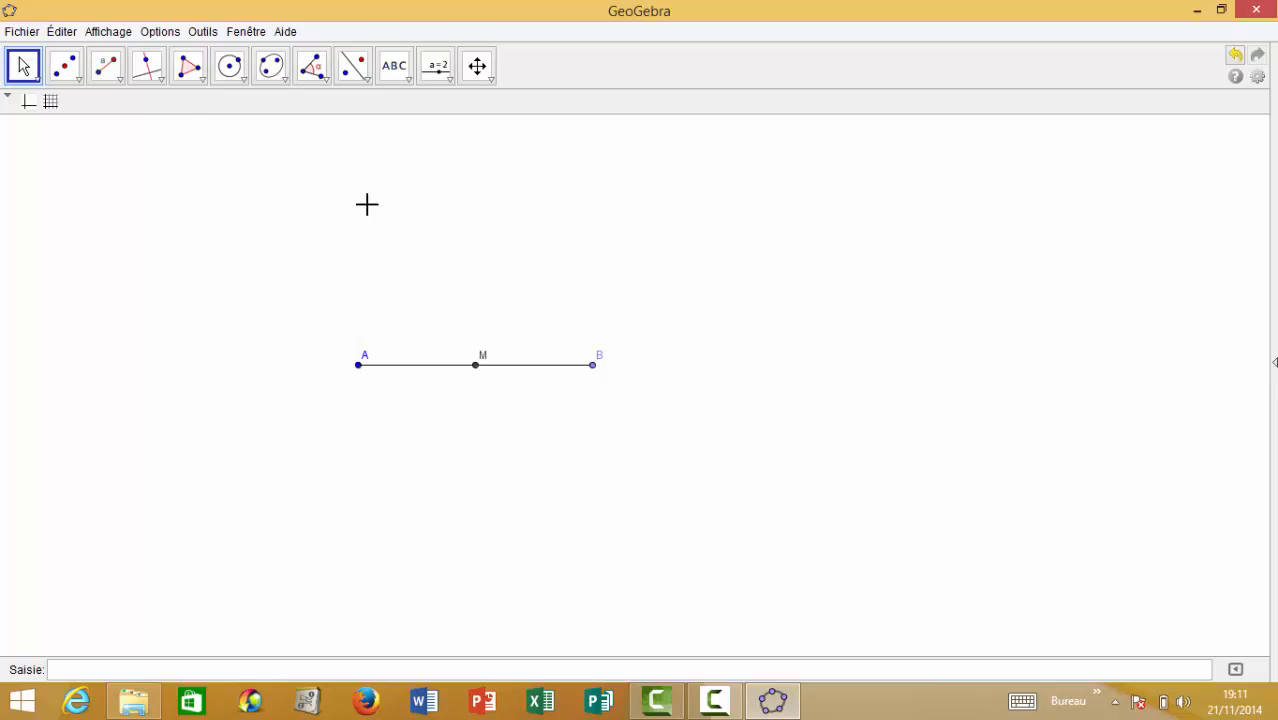
left_click(243, 78)
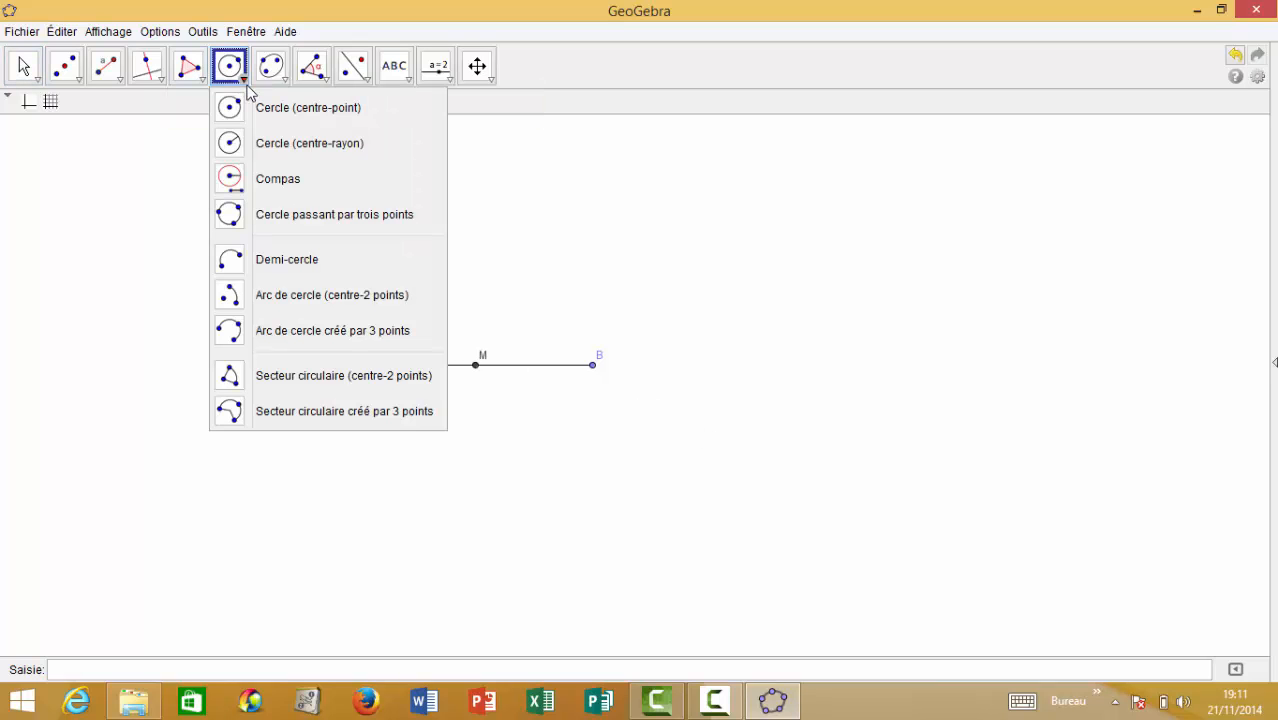
left_click(303, 153)
left_click(172, 268)
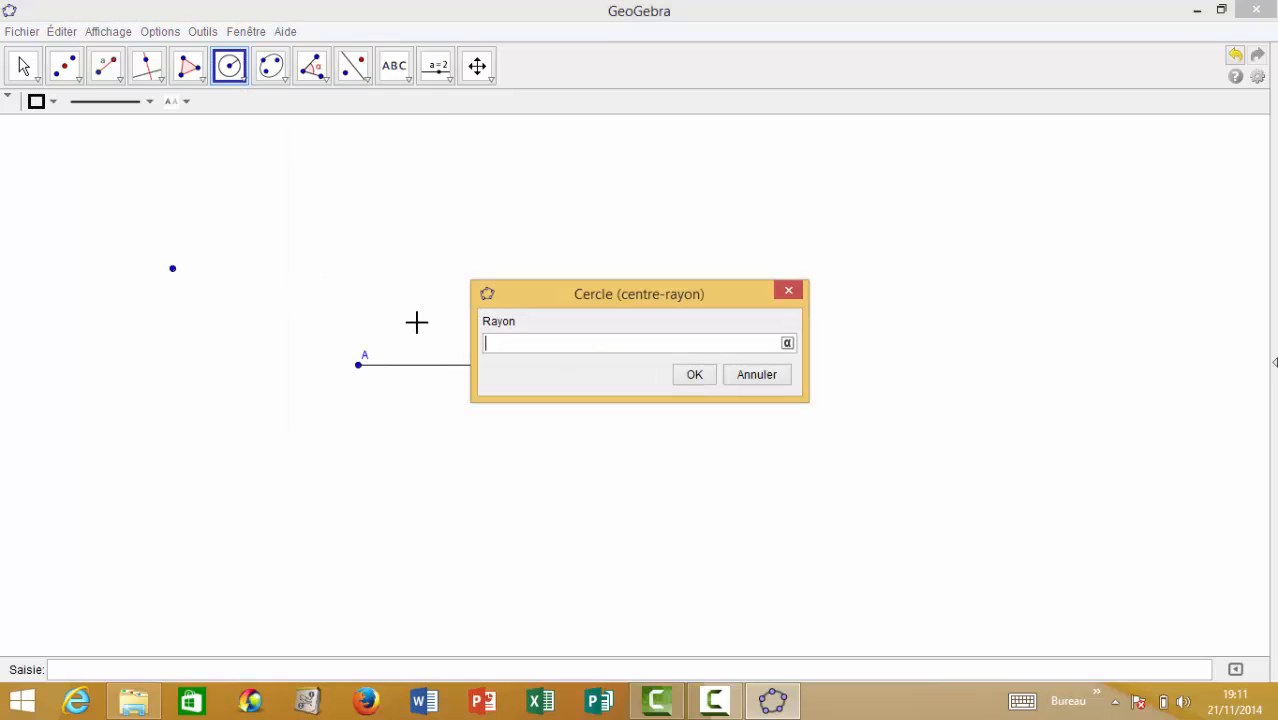
key("Return")
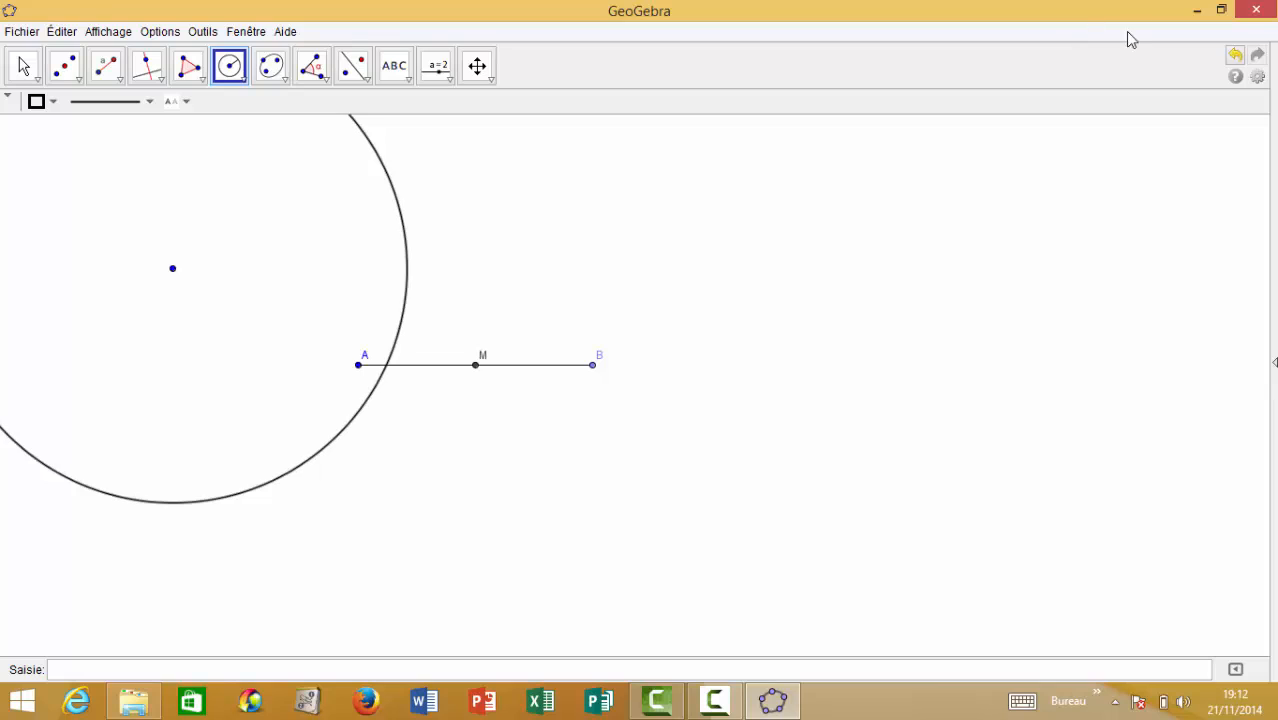
left_click(1234, 53)
left_click(1240, 53)
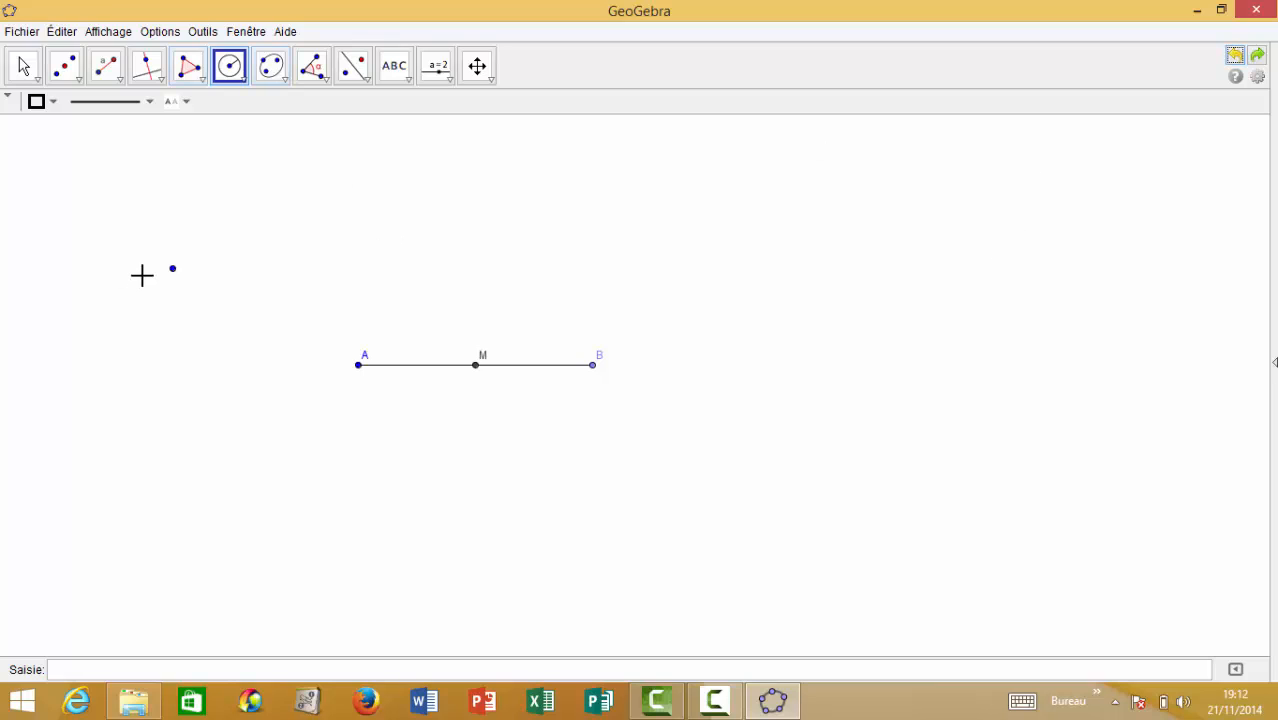
right_click(177, 270)
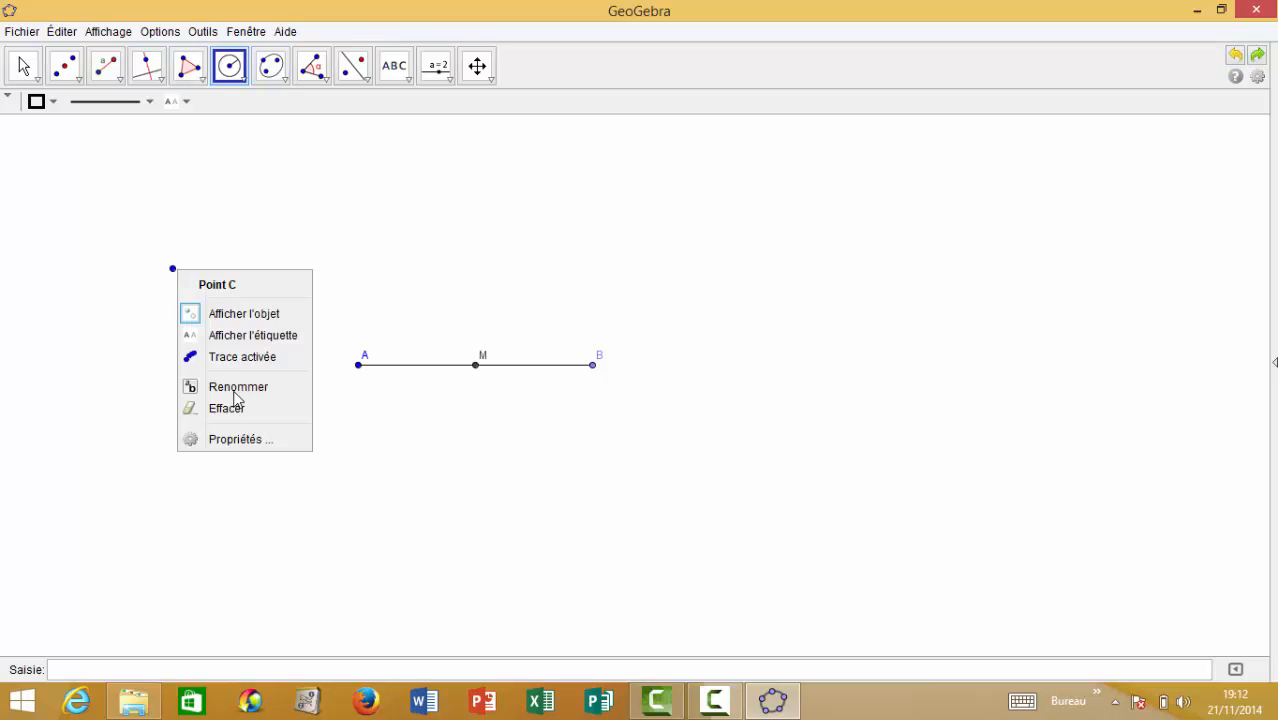
left_click(236, 408)
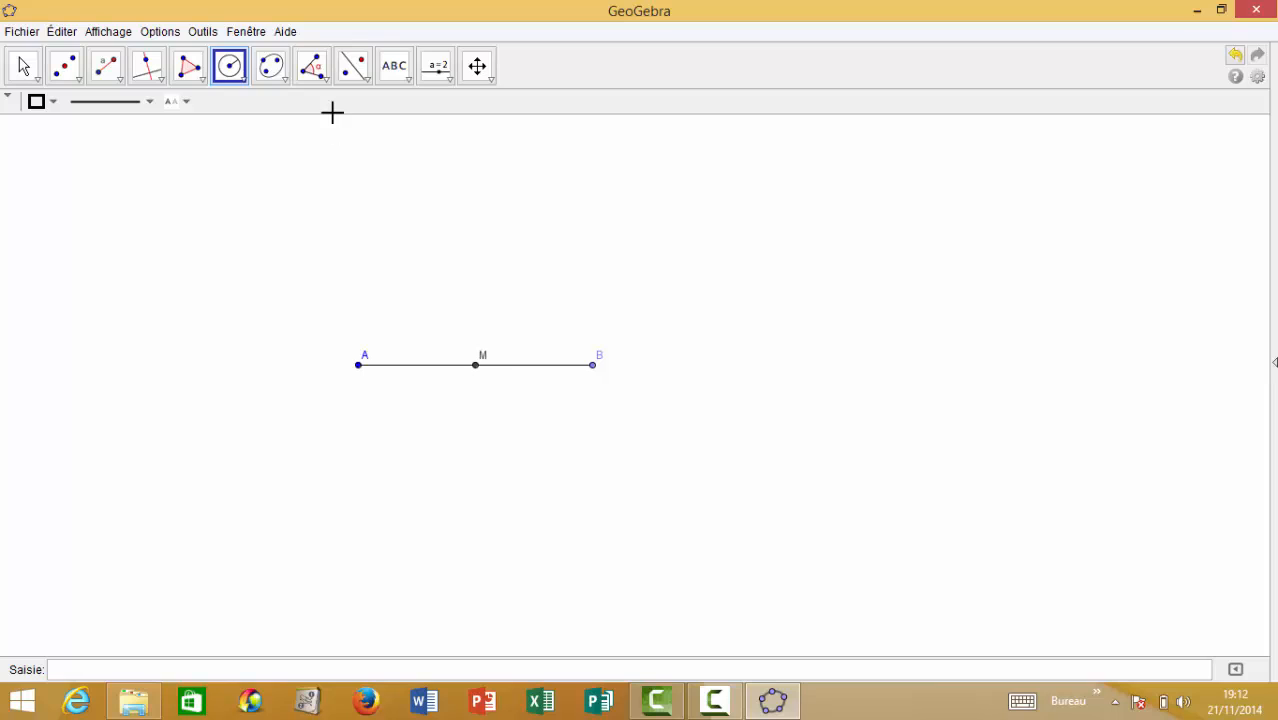
Draw a circle centred on M and passing through A.
left_click(240, 86)
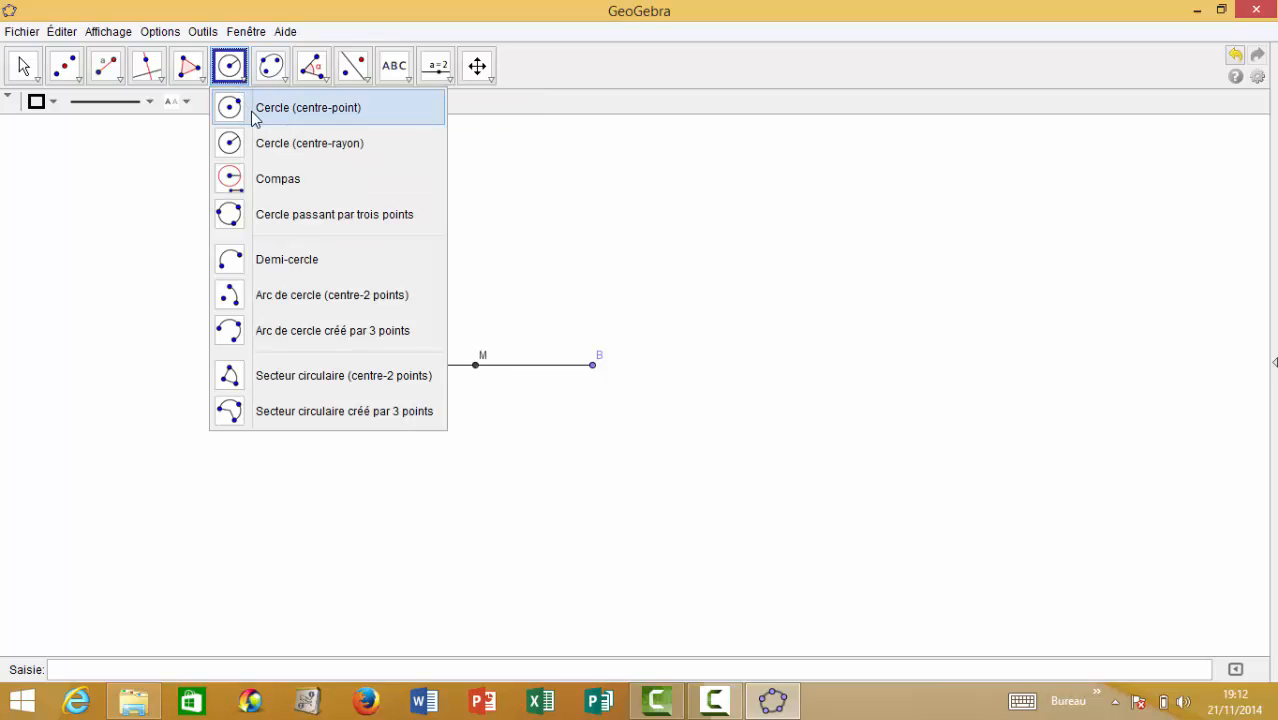
left_click(253, 117)
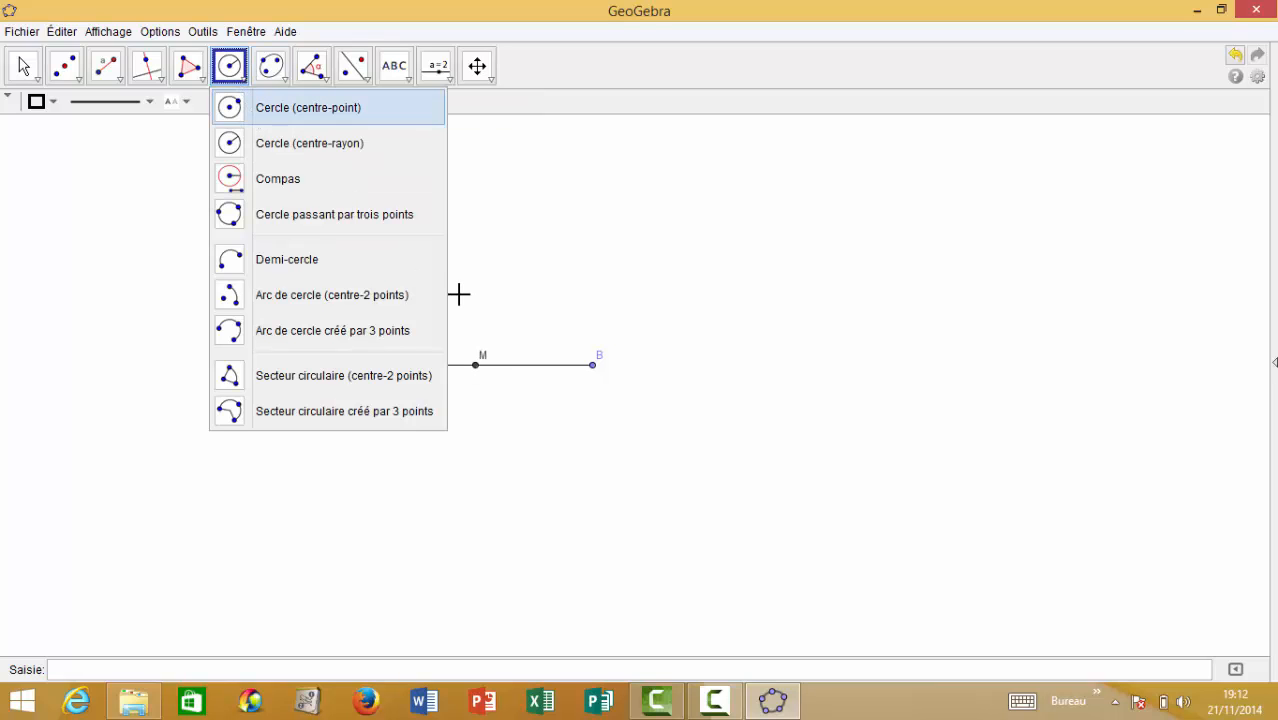
left_click(470, 366)
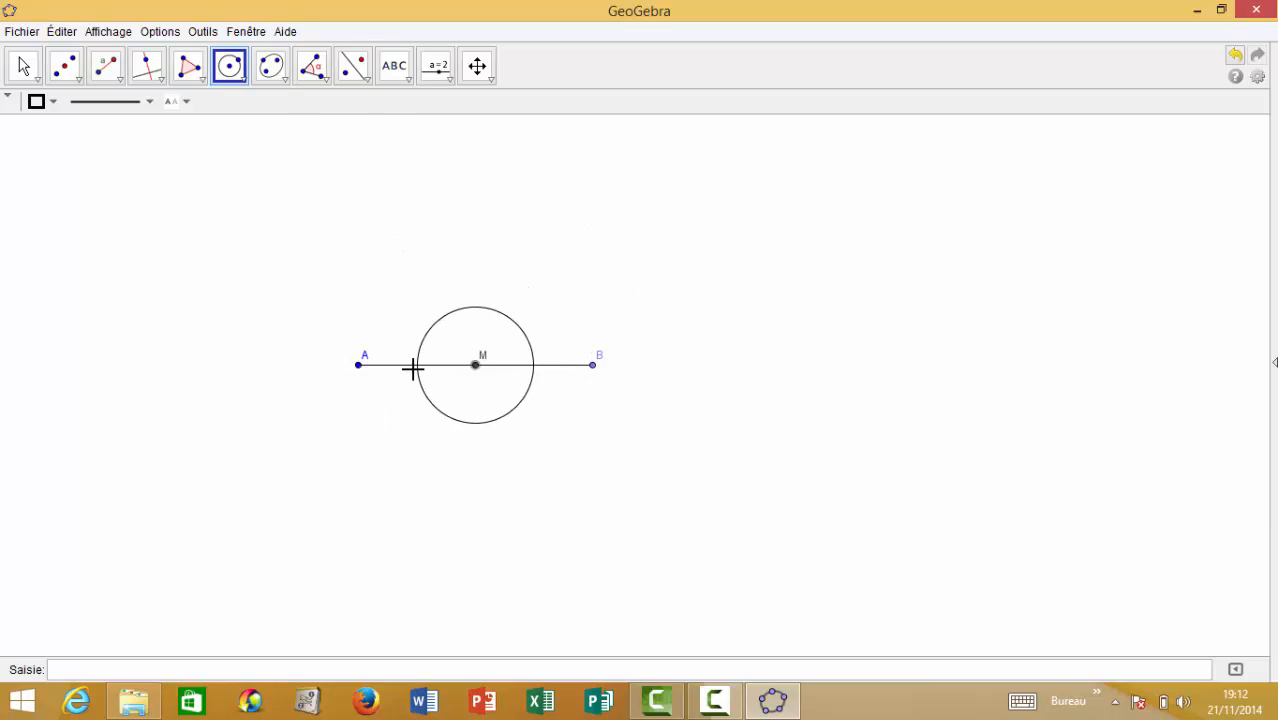
key("Escape")
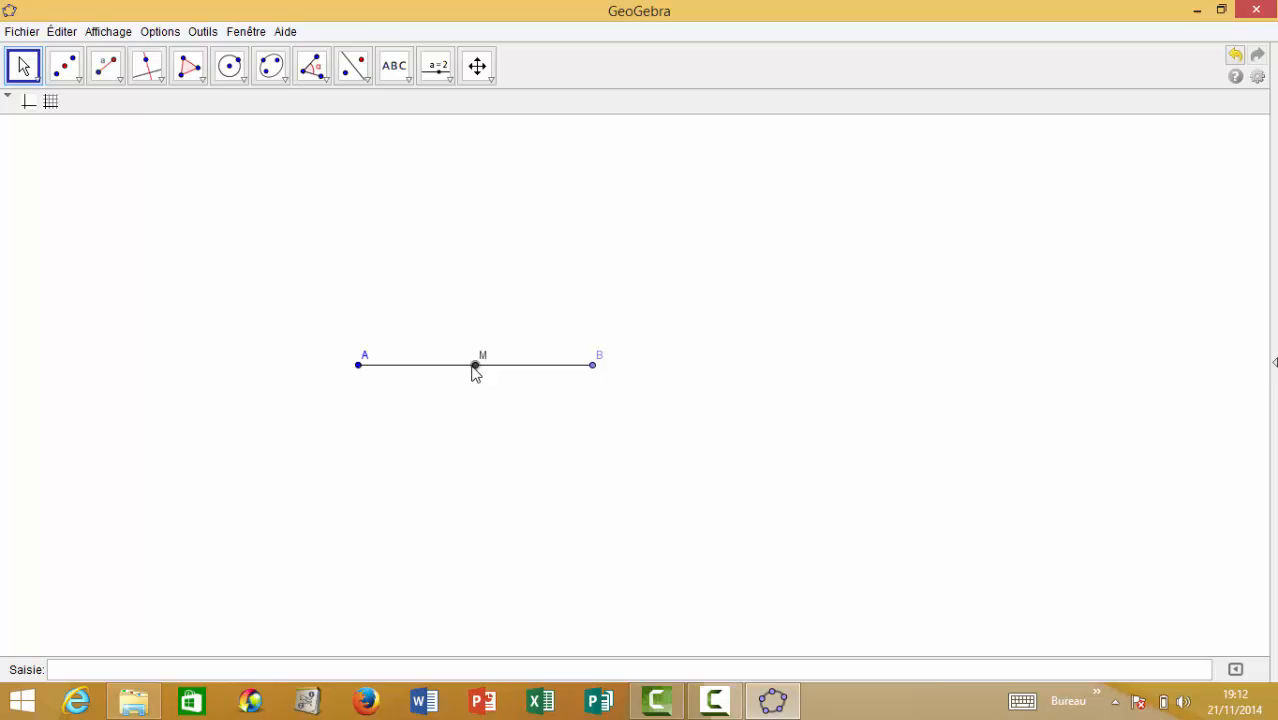
left_click(475, 366)
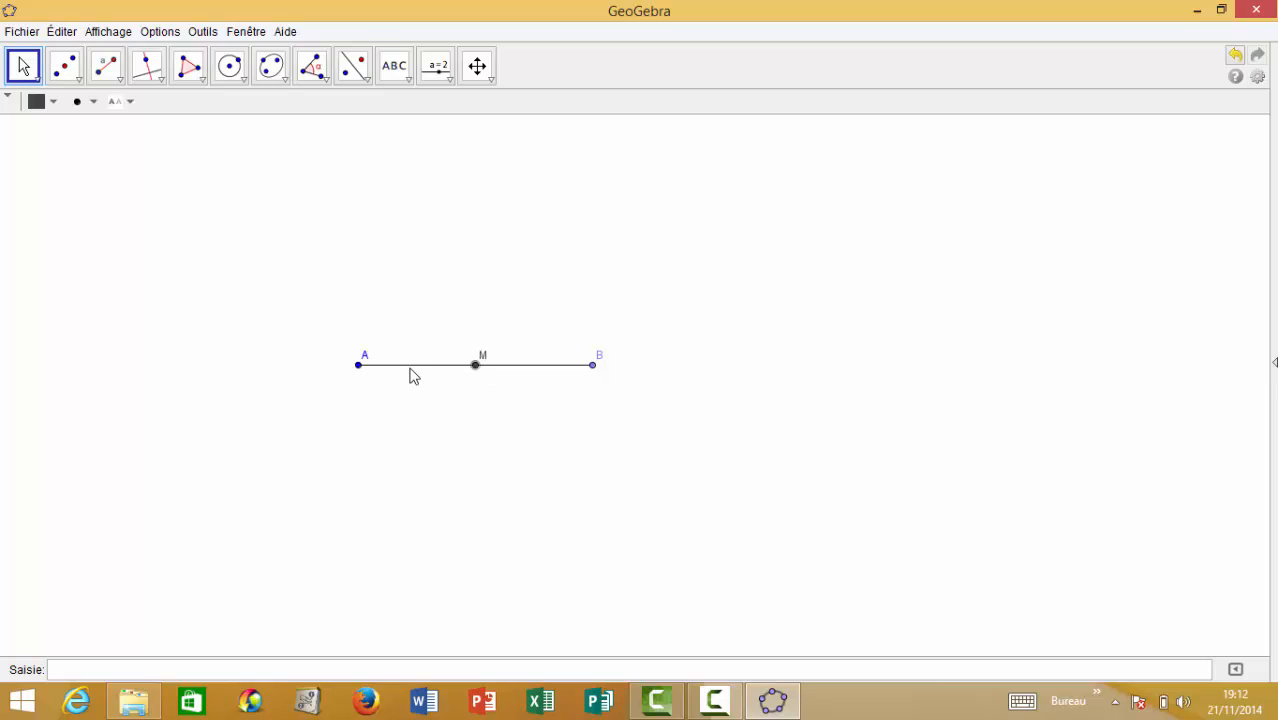
left_click(232, 67)
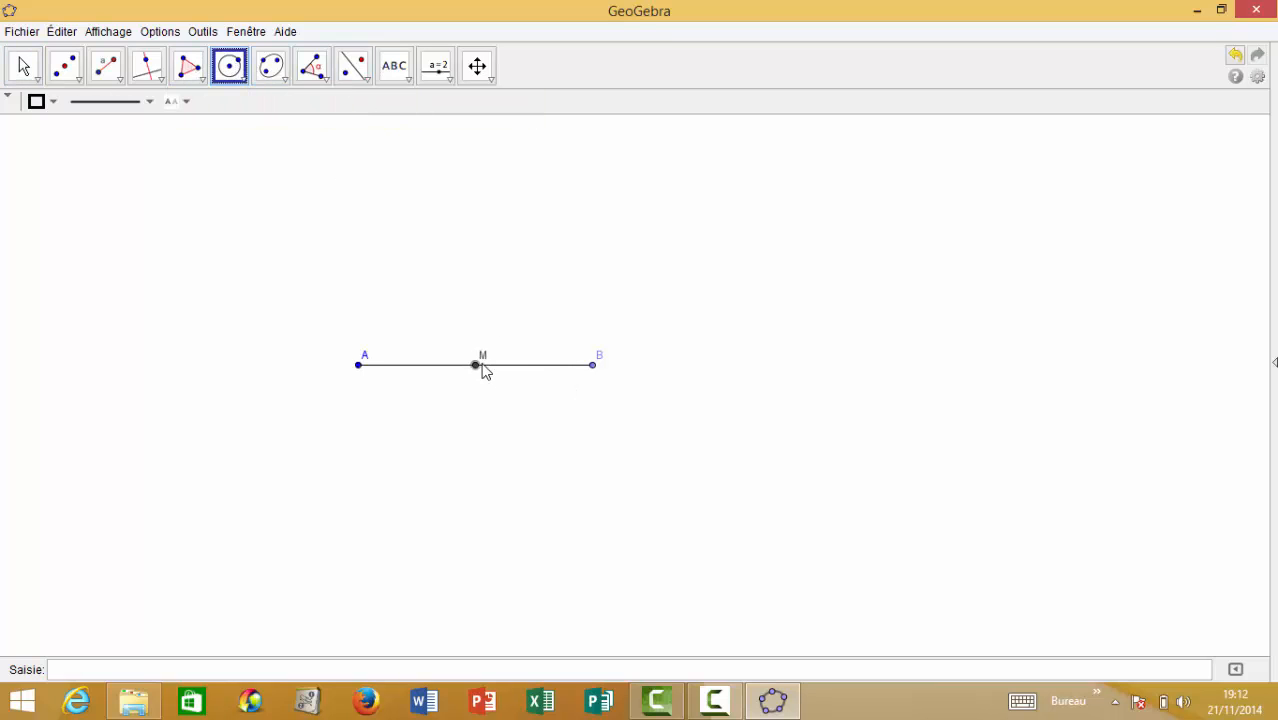
left_click(481, 365)
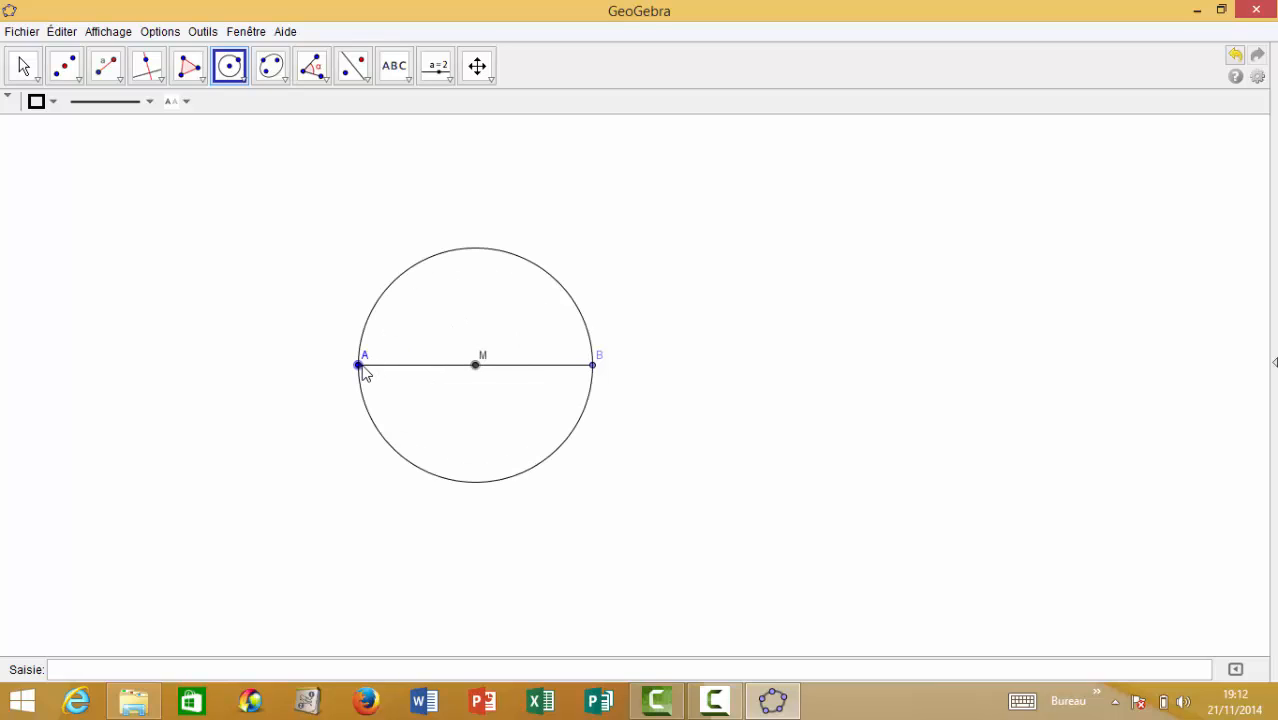
left_click(360, 366)
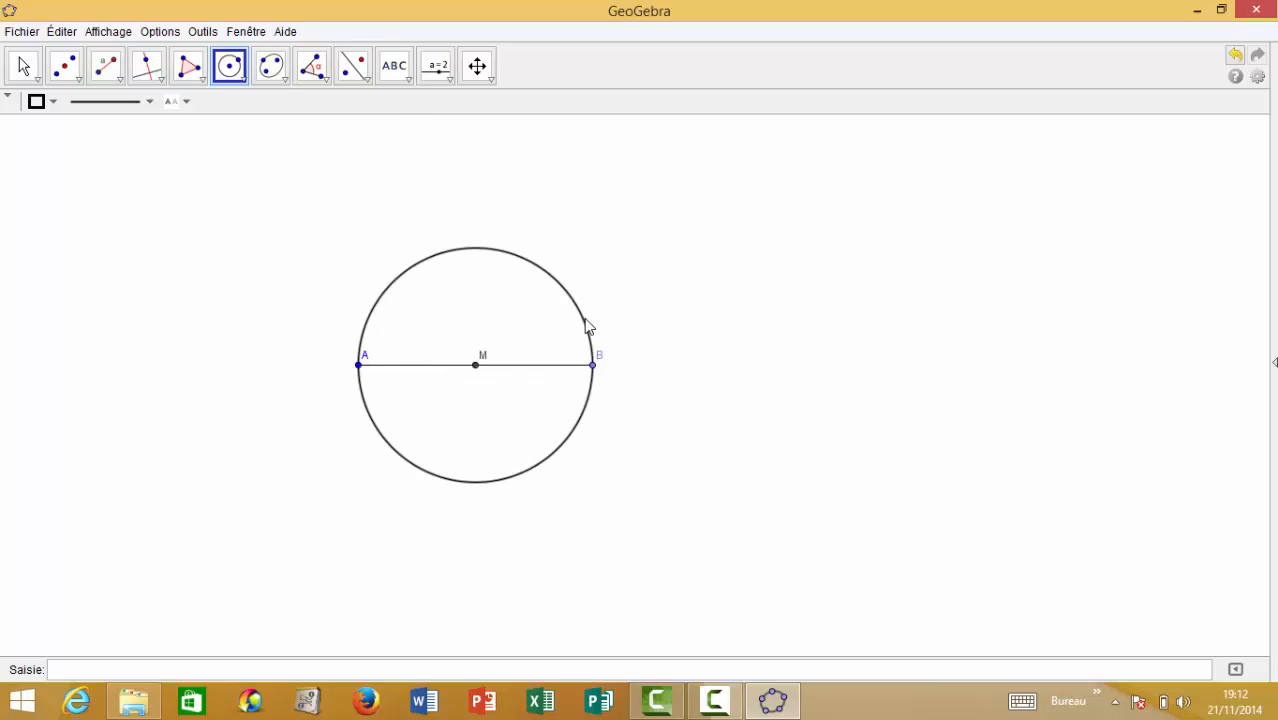
Construct the line perpendicular to segment AB through M.
left_click(166, 86)
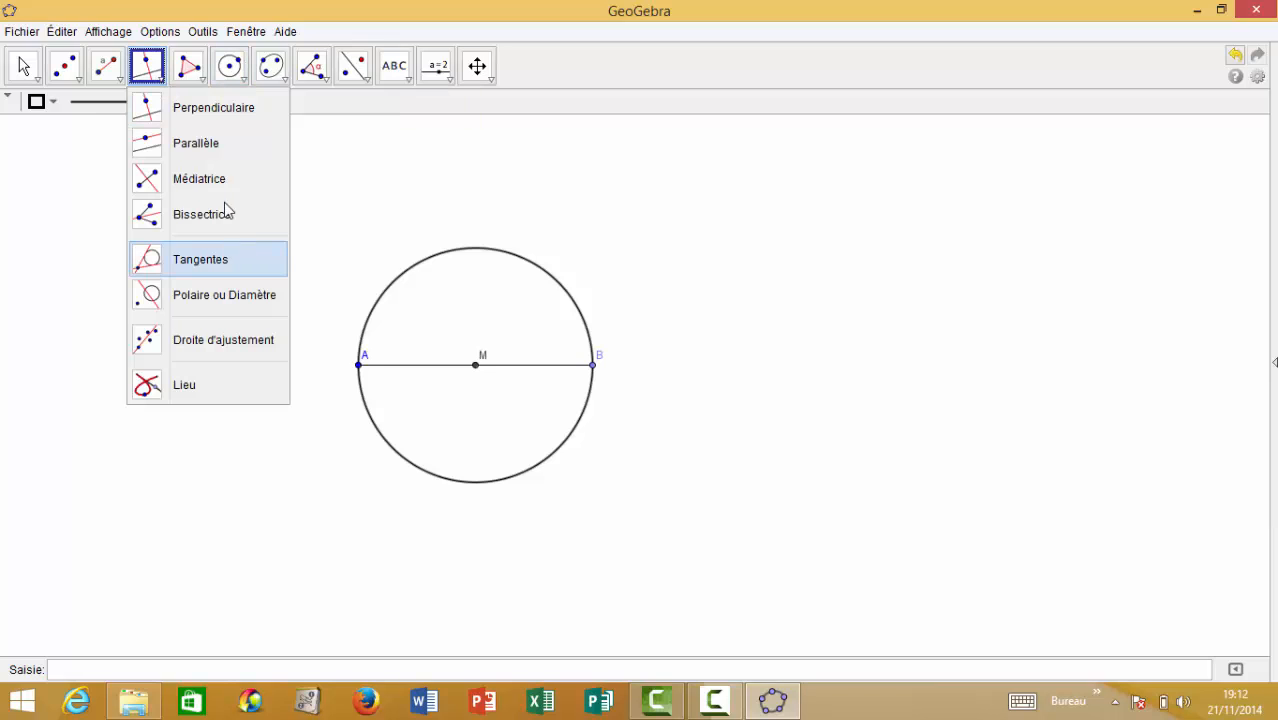
left_click(238, 117)
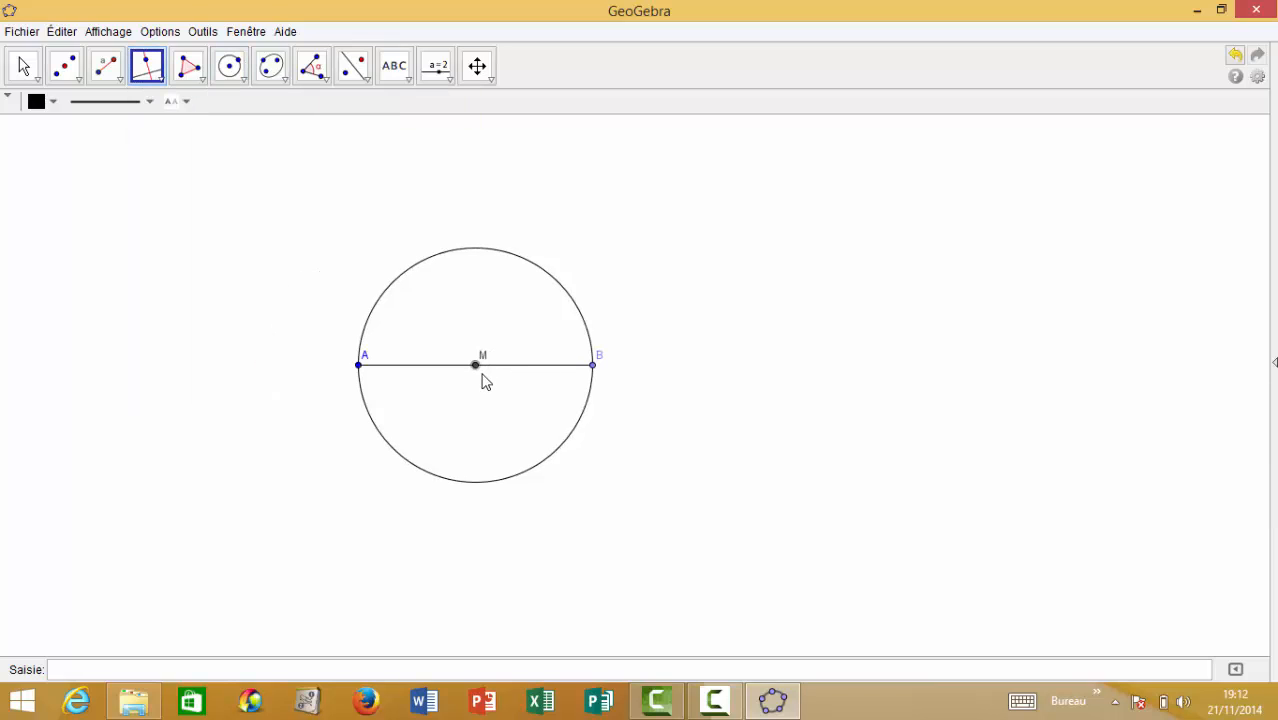
left_click(505, 370)
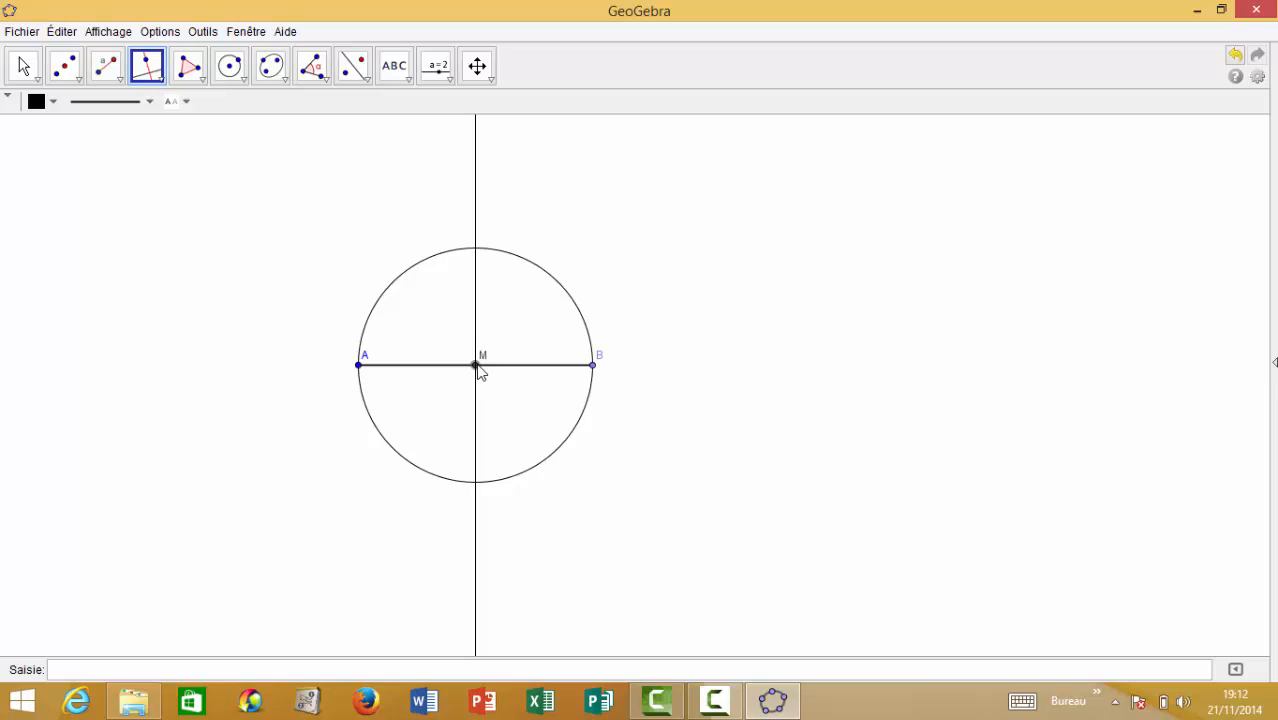
left_click(477, 367)
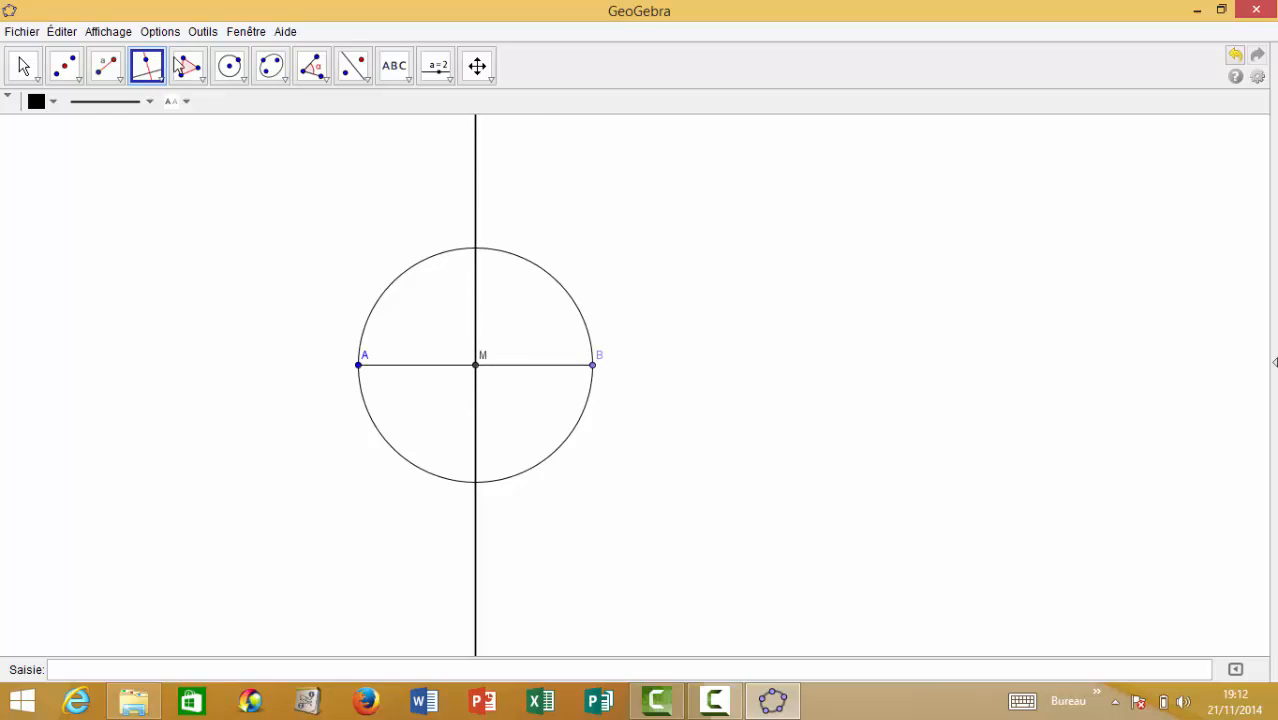
Place points at the upper and lower intersections of the circle and the perpendicular line.
left_click(78, 83)
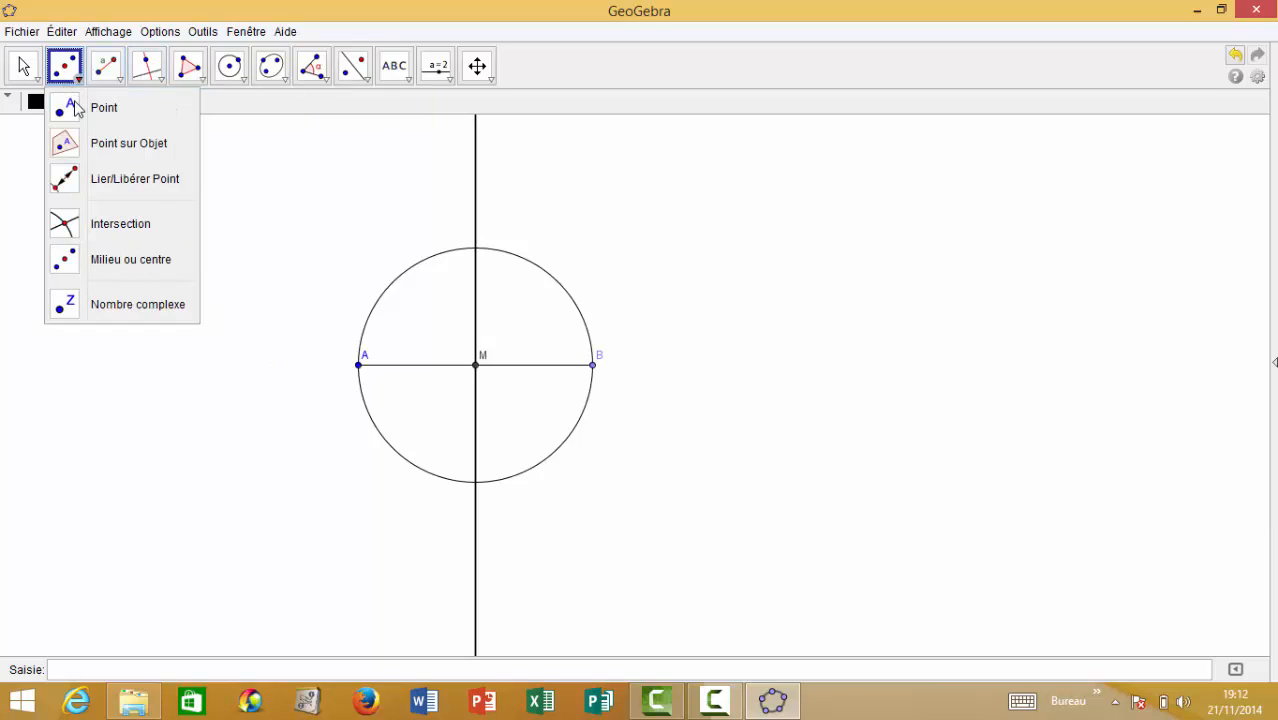
left_click(104, 107)
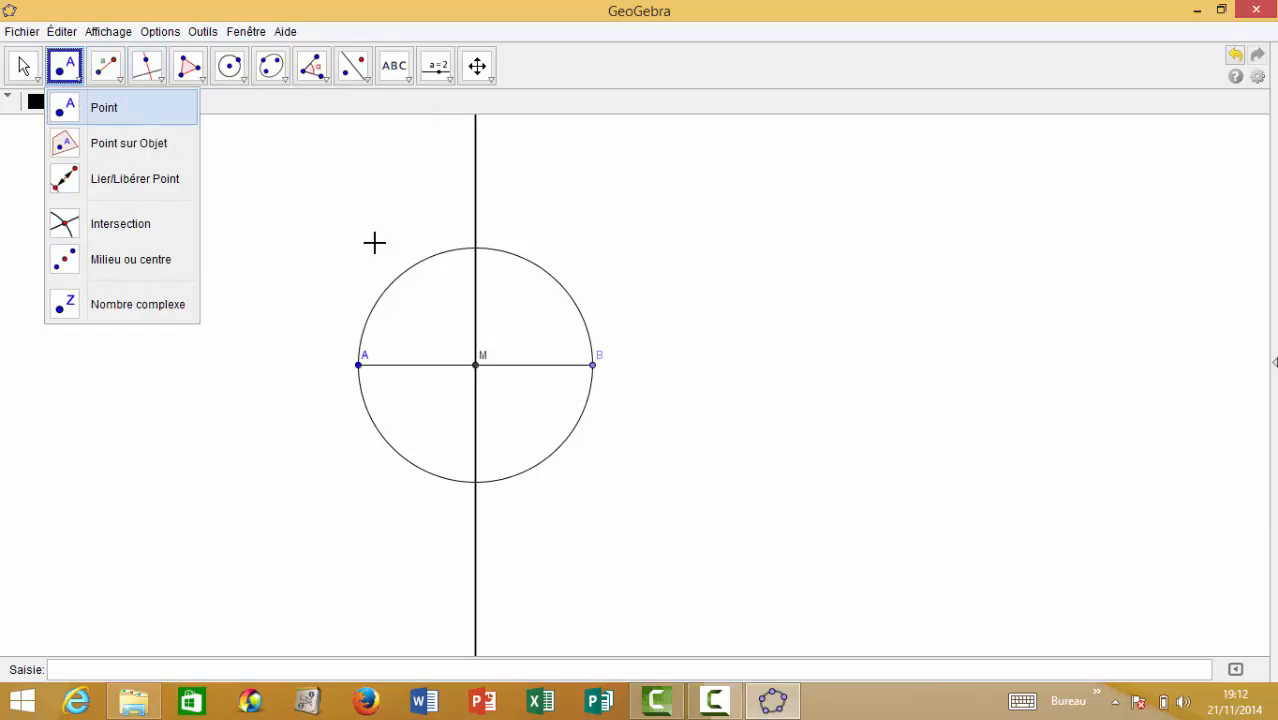
left_click(477, 250)
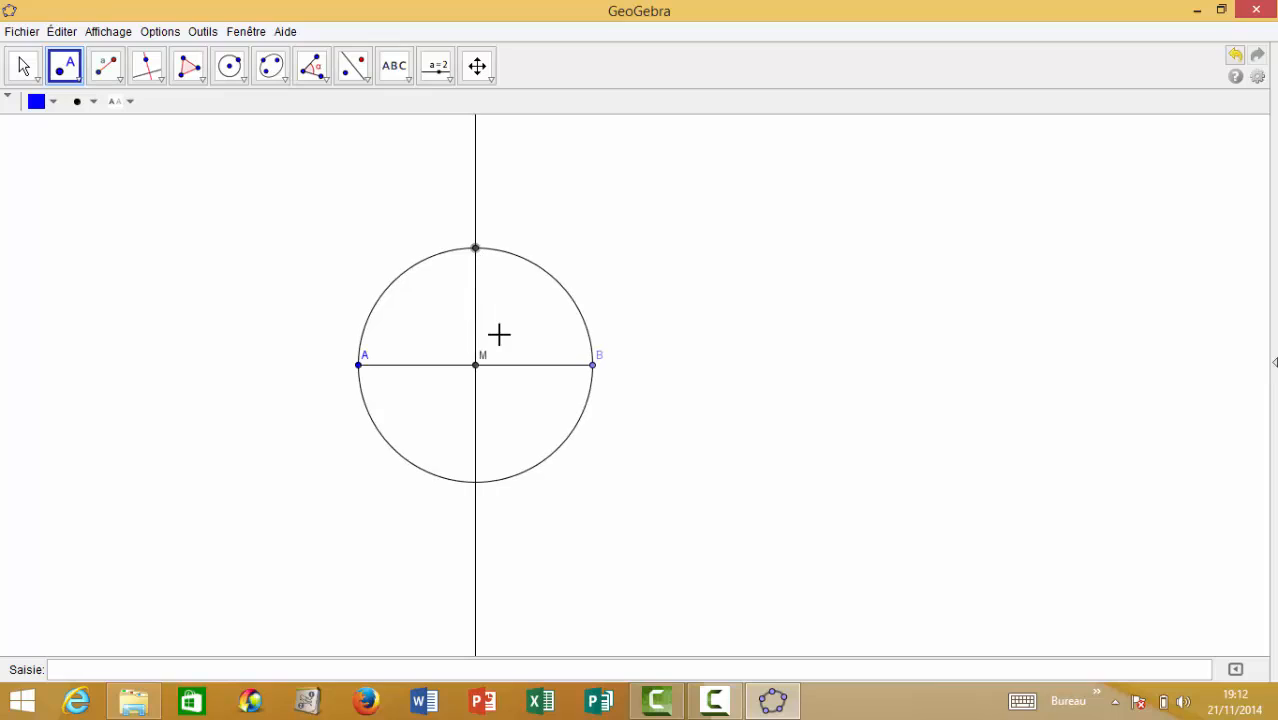
left_click(477, 484)
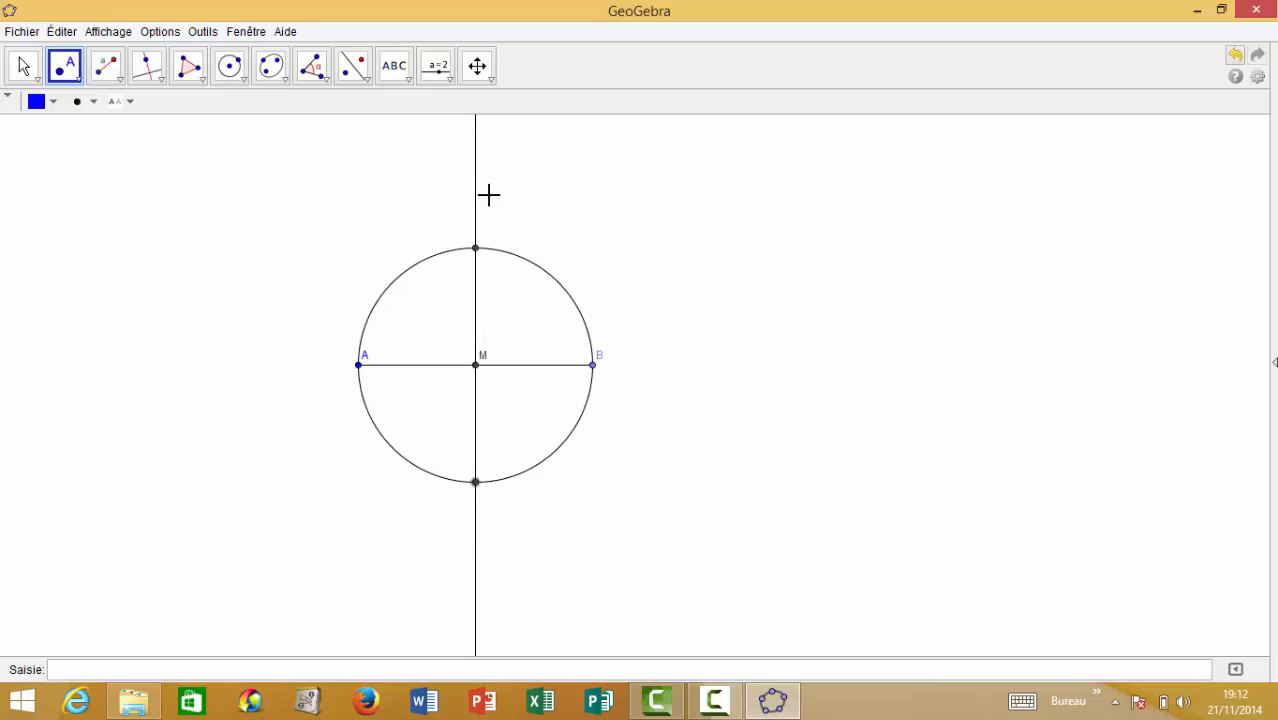
Label the upper intersection of the circle and perpendicular line as C and the lower one as D.
right_click(476, 250)
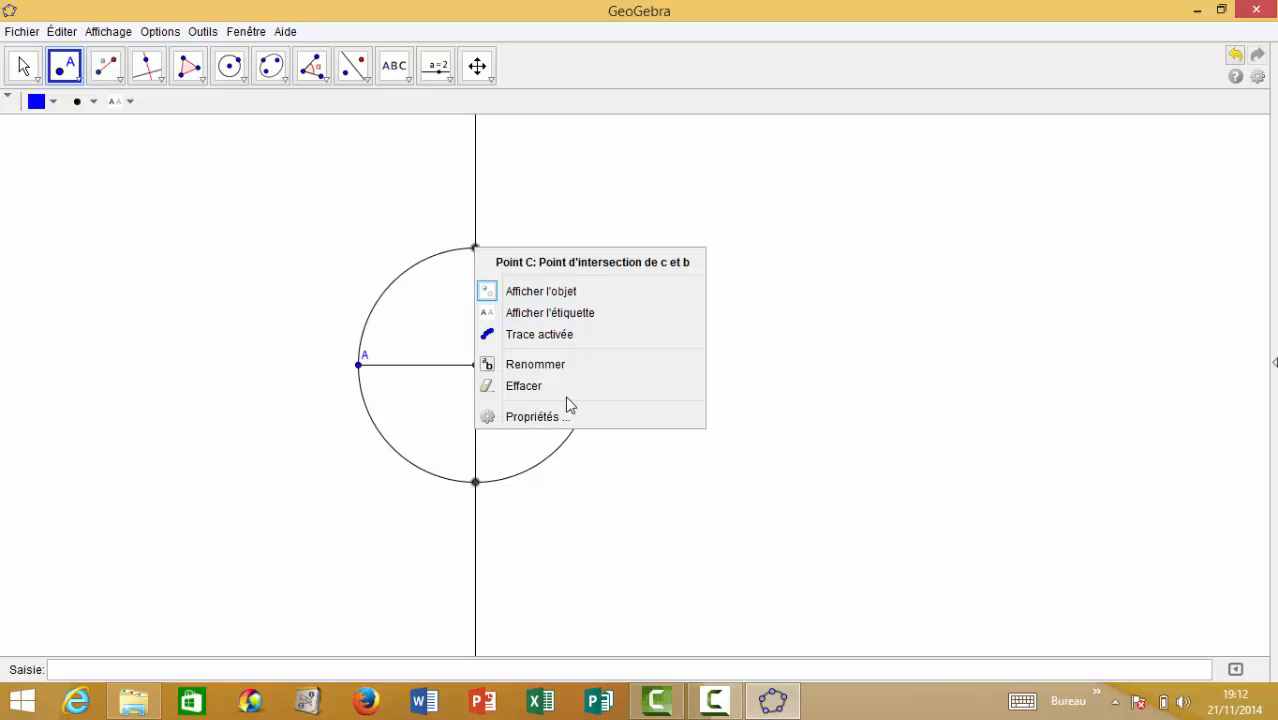
left_click(574, 366)
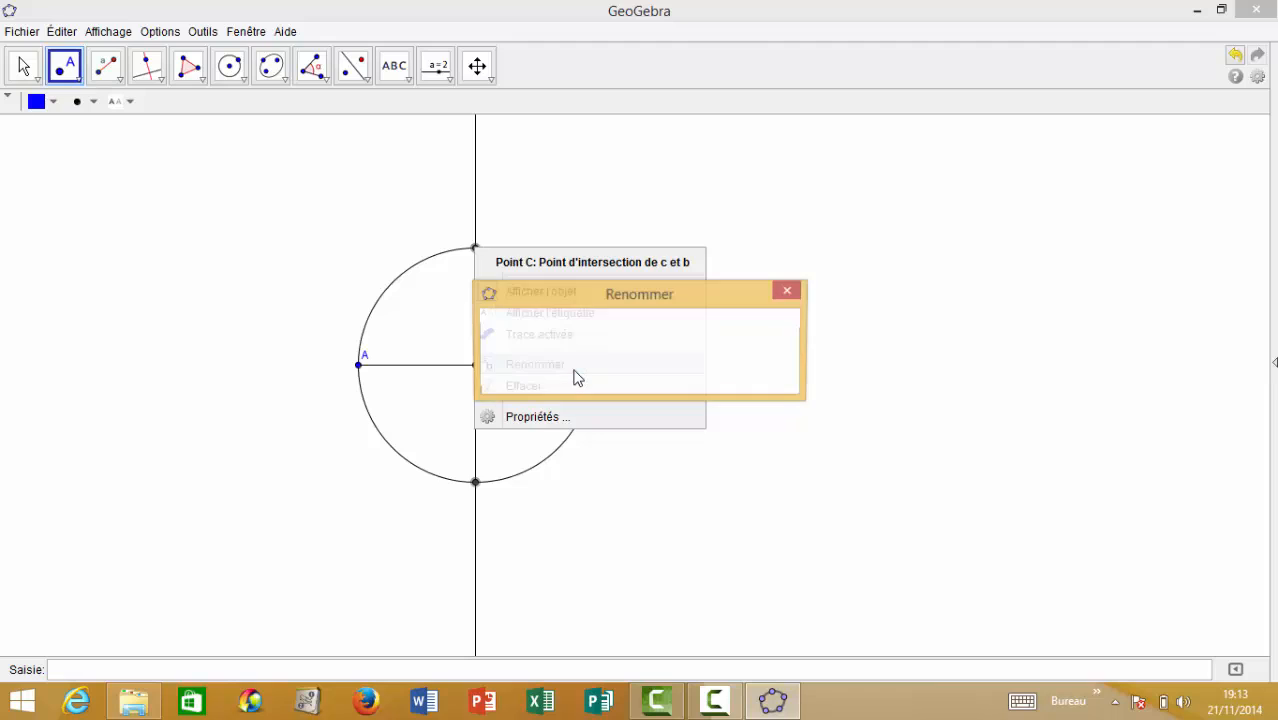
key("Escape")
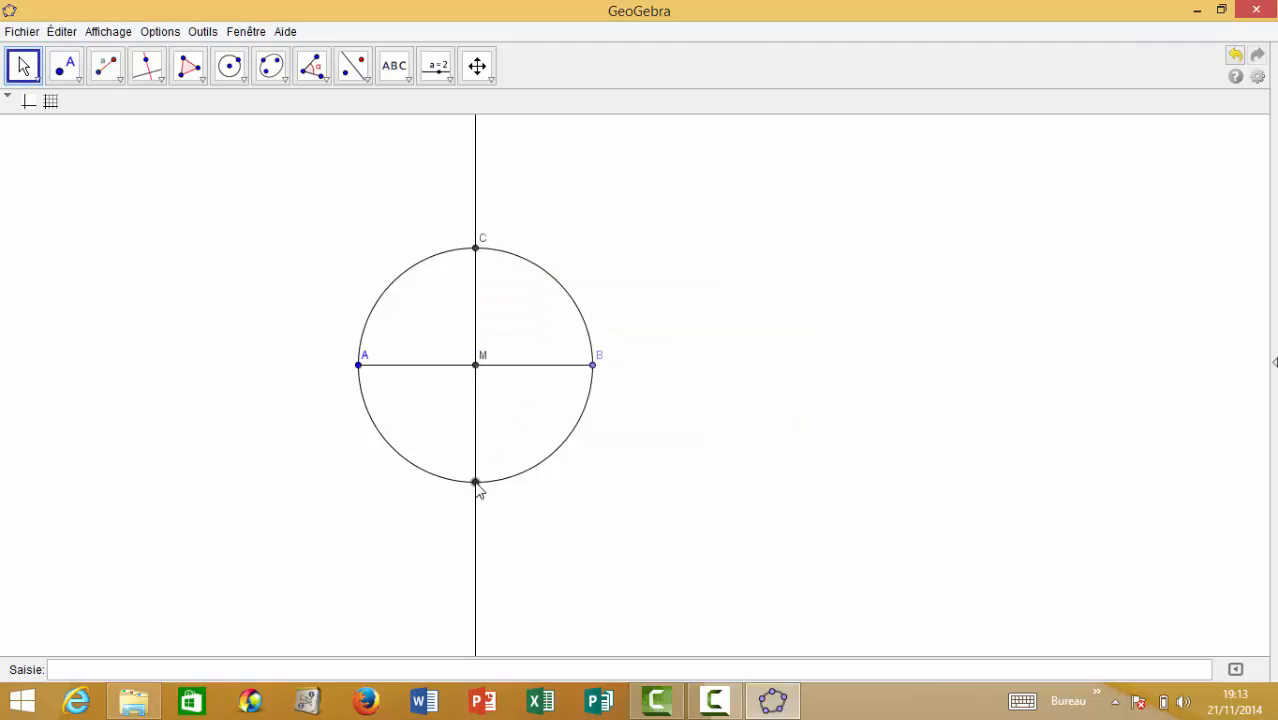
right_click(476, 483)
left_click(536, 567)
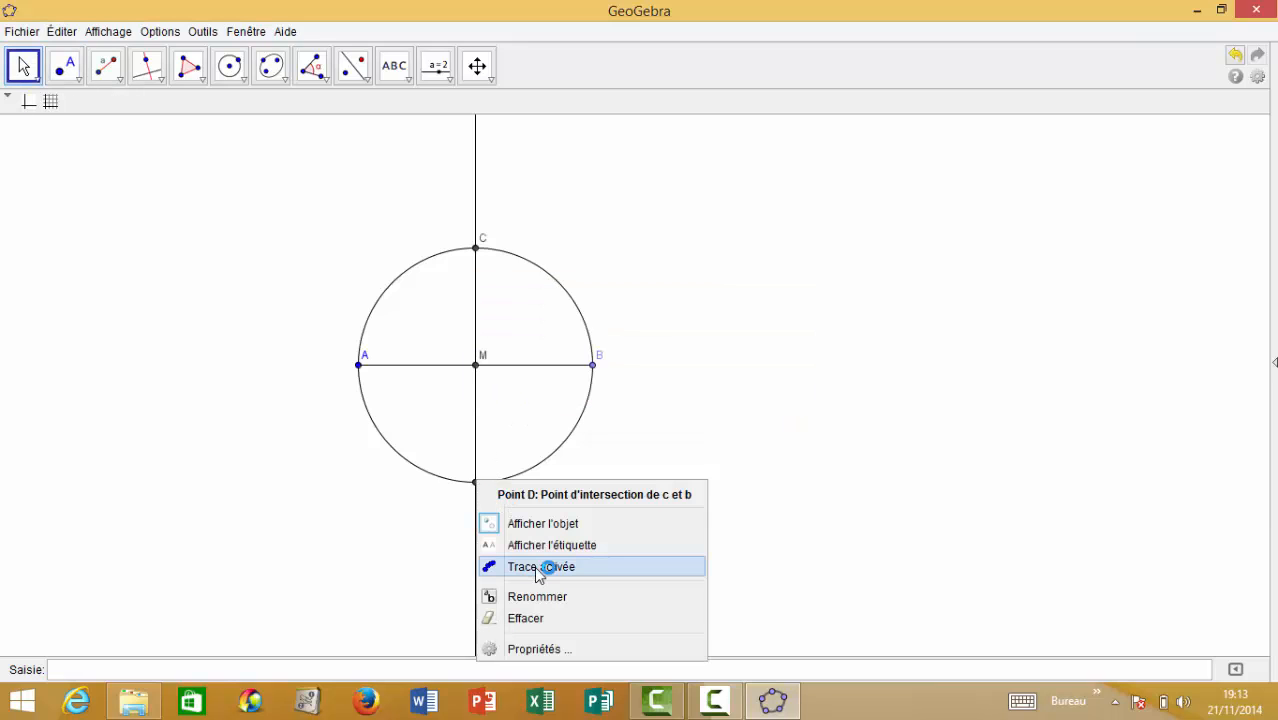
left_click(540, 596)
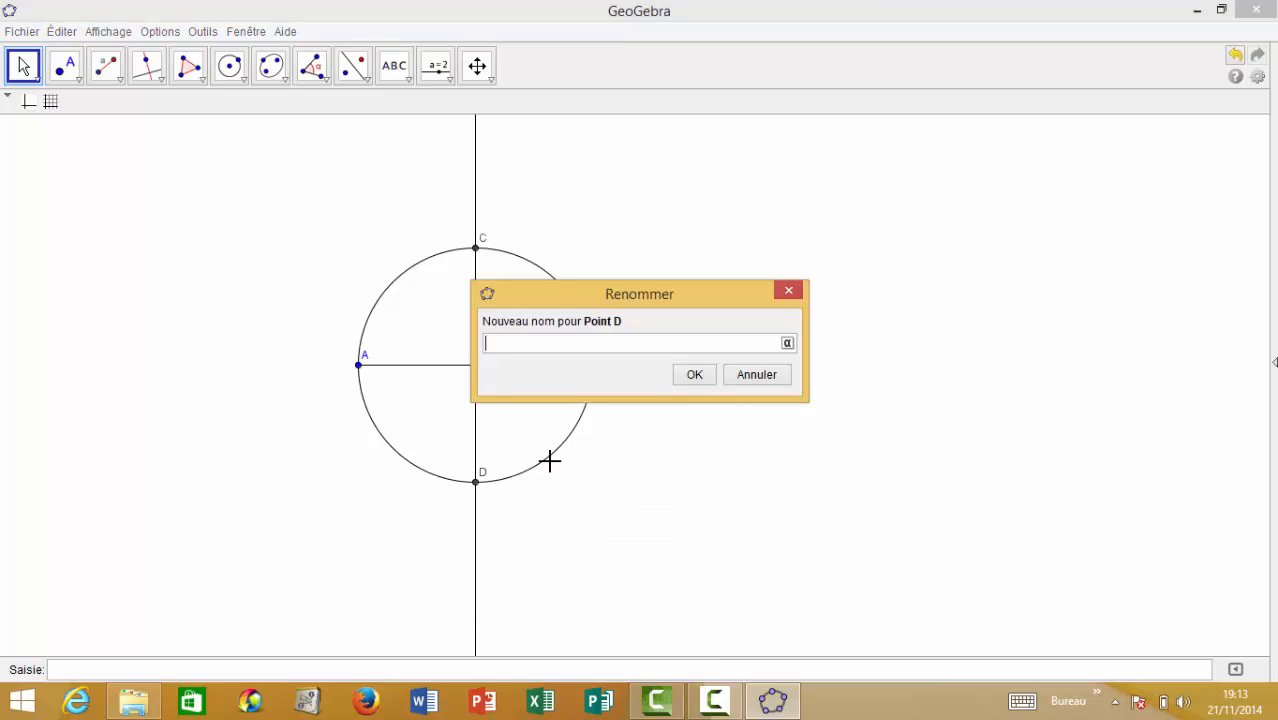
key("Escape")
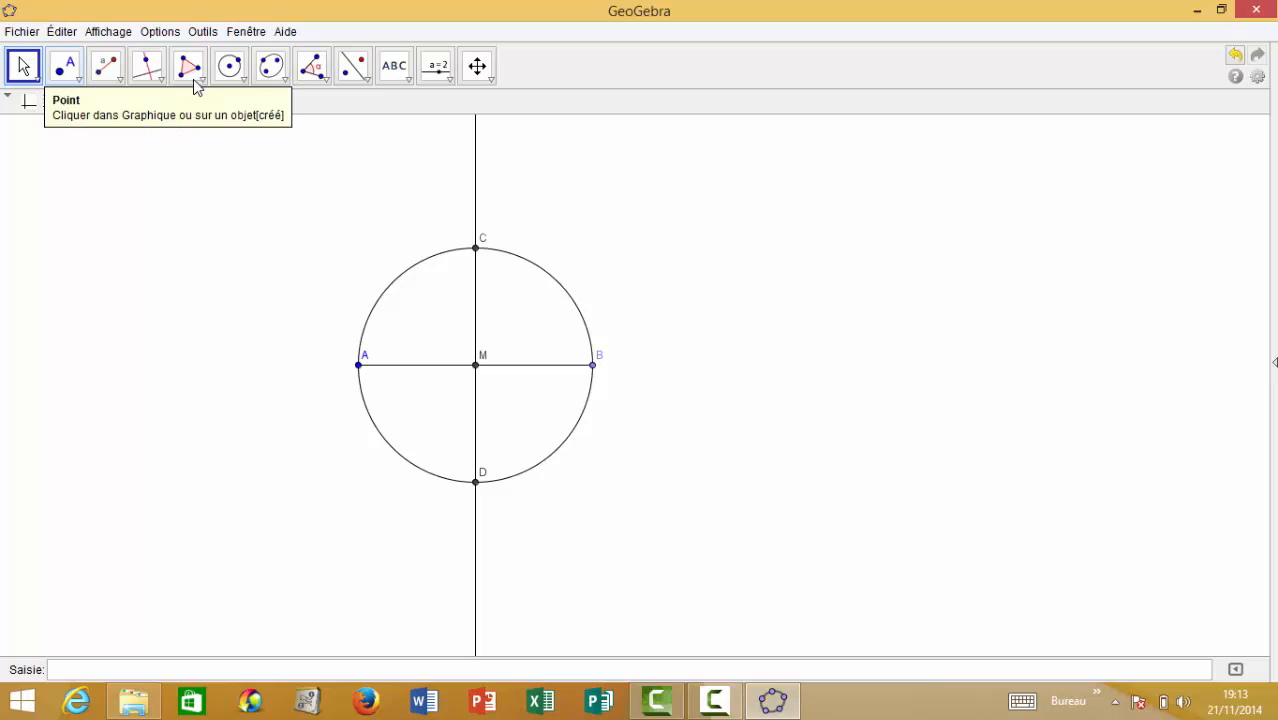
Draw a separate horizontal segment of given length 5 to the left of the circle.
left_click(320, 82)
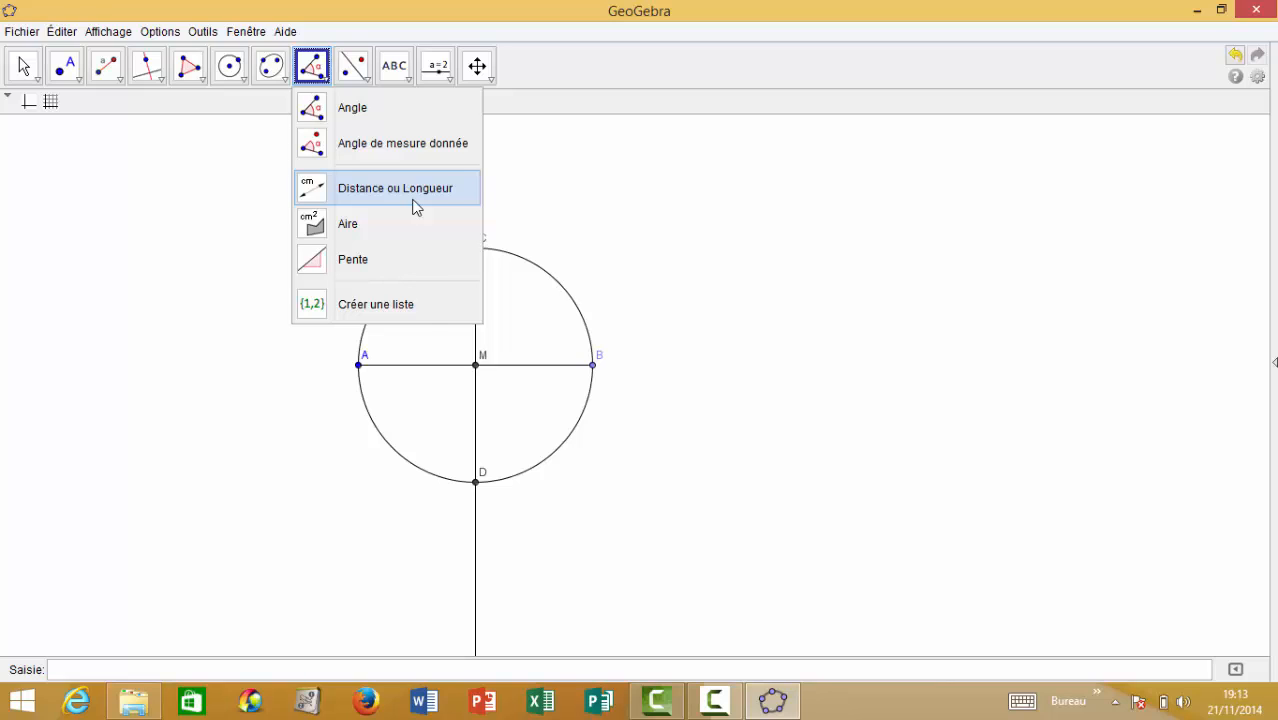
left_click(413, 199)
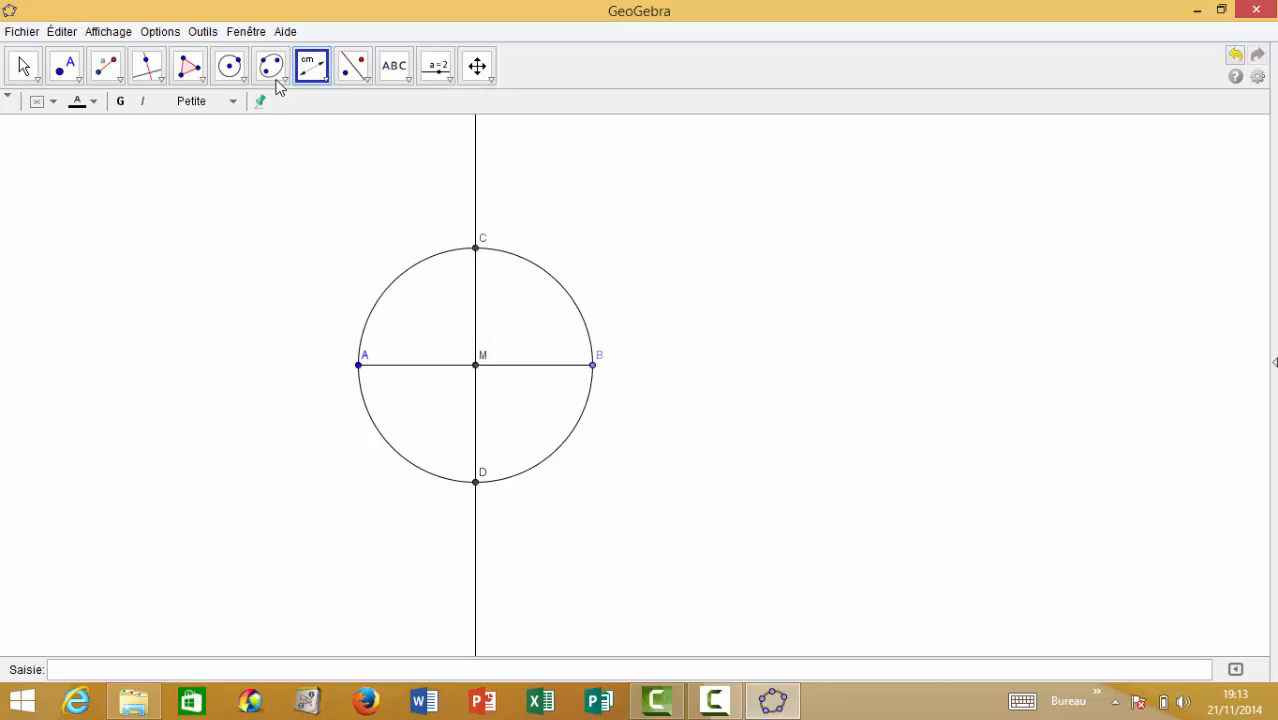
left_click(124, 84)
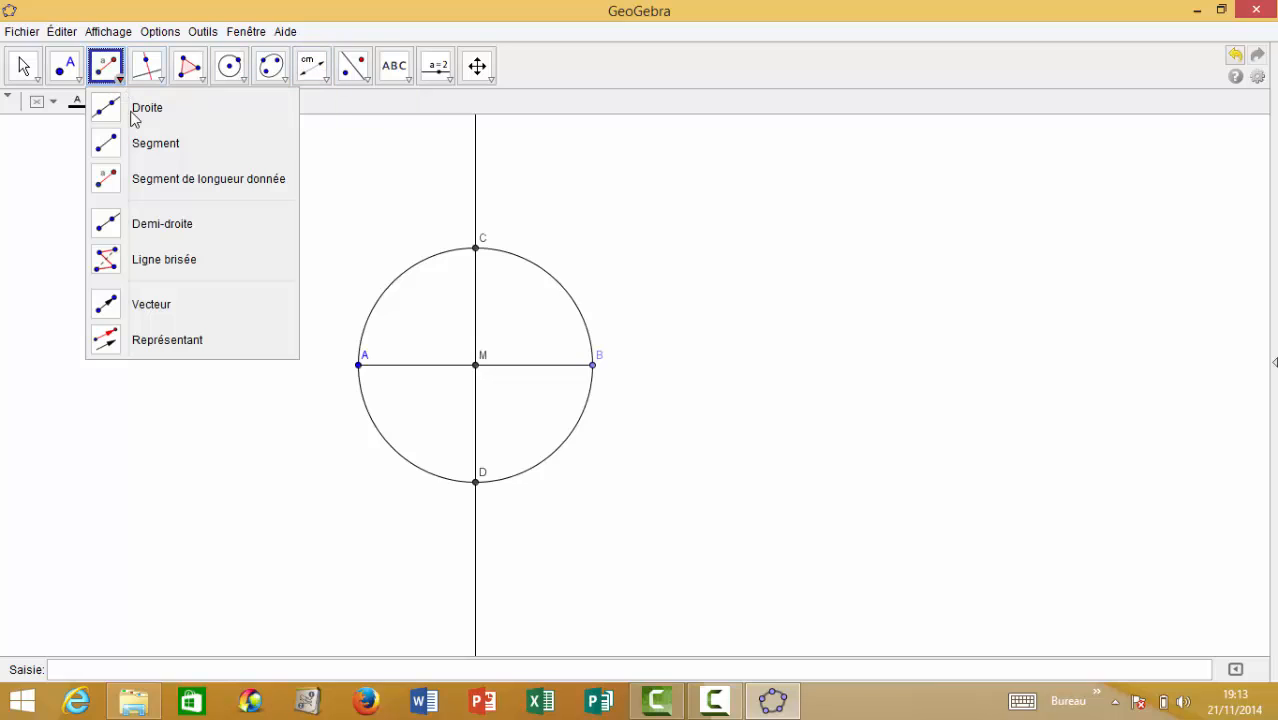
left_click(148, 180)
left_click(75, 281)
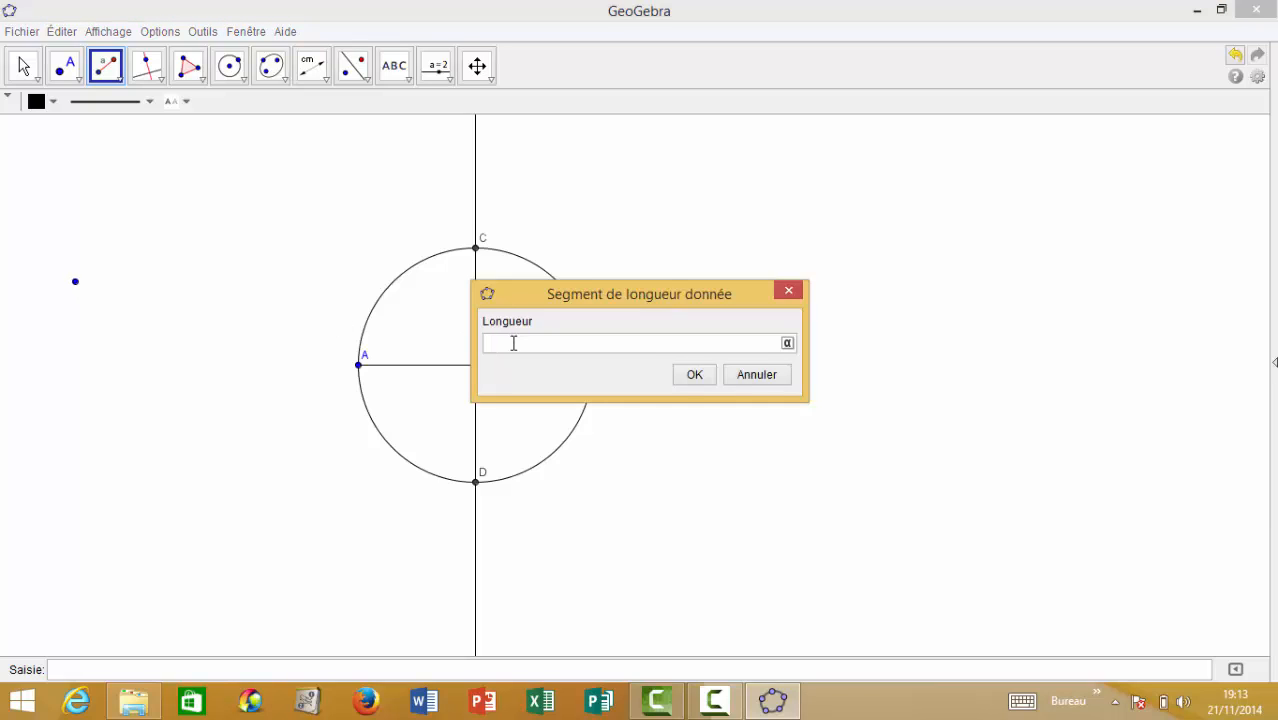
key("Return")
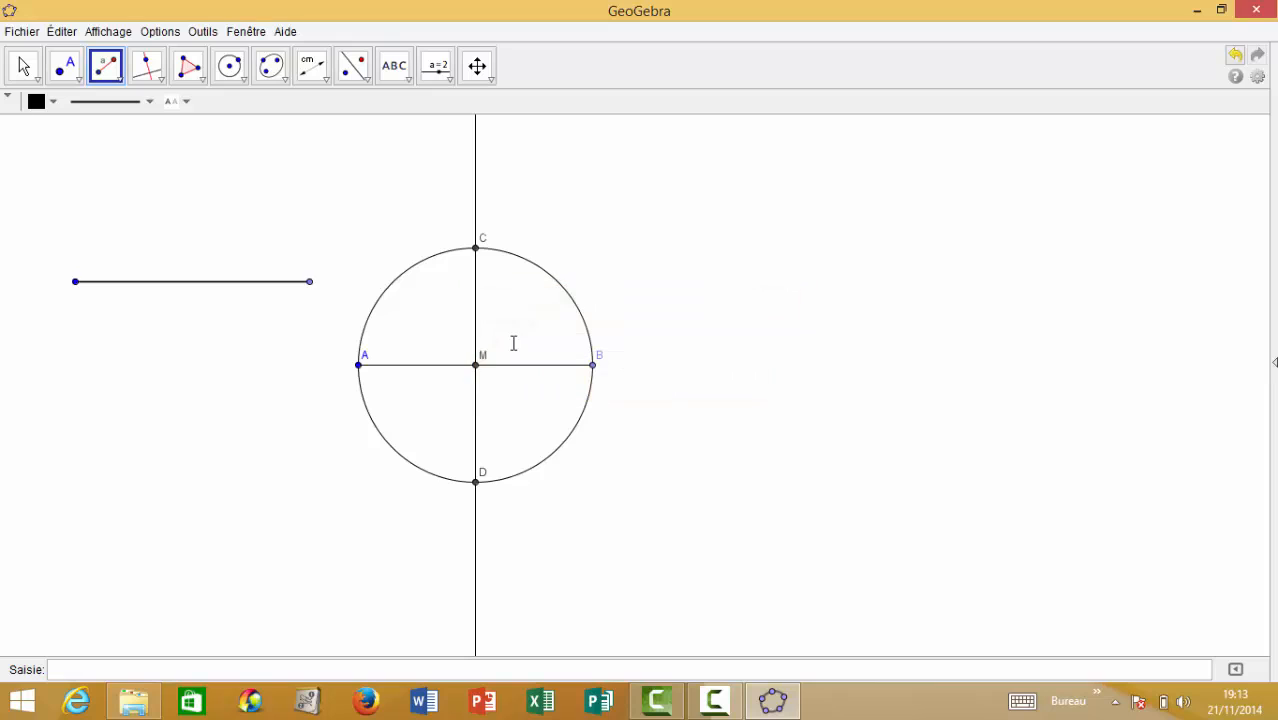
Construct the midpoint of the separate segment beside the circle.
left_click(113, 78)
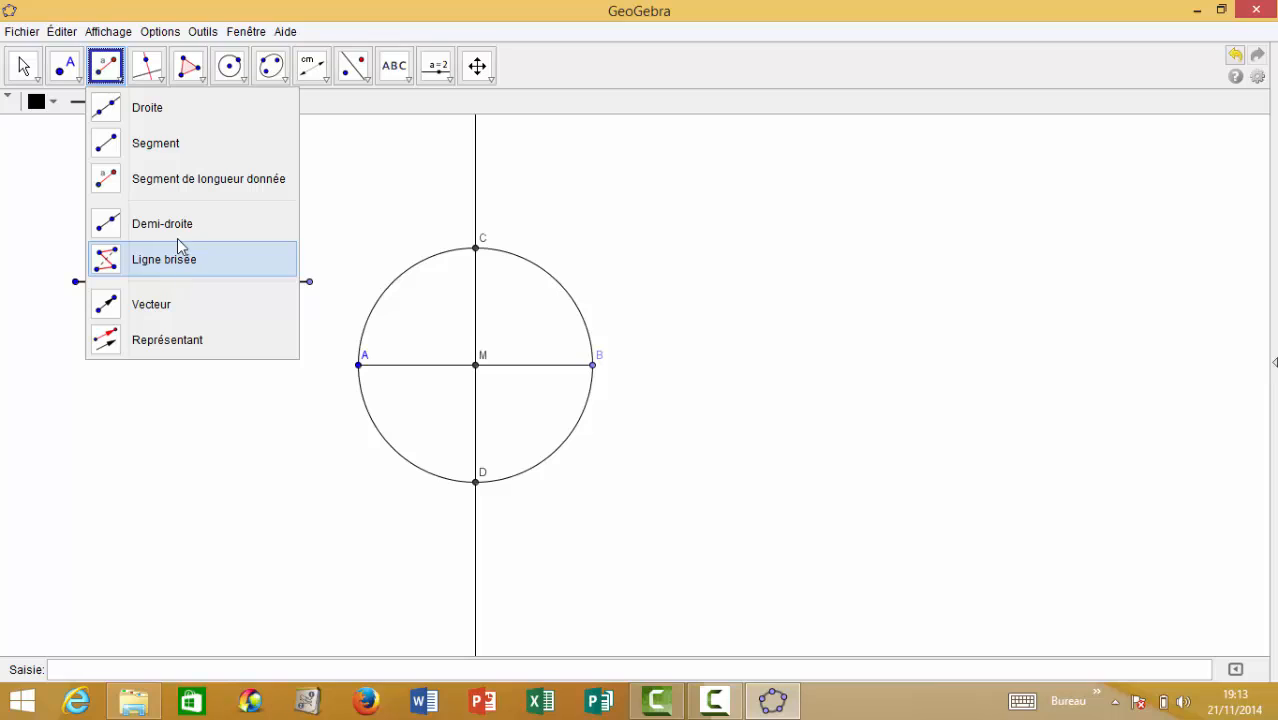
left_click(78, 78)
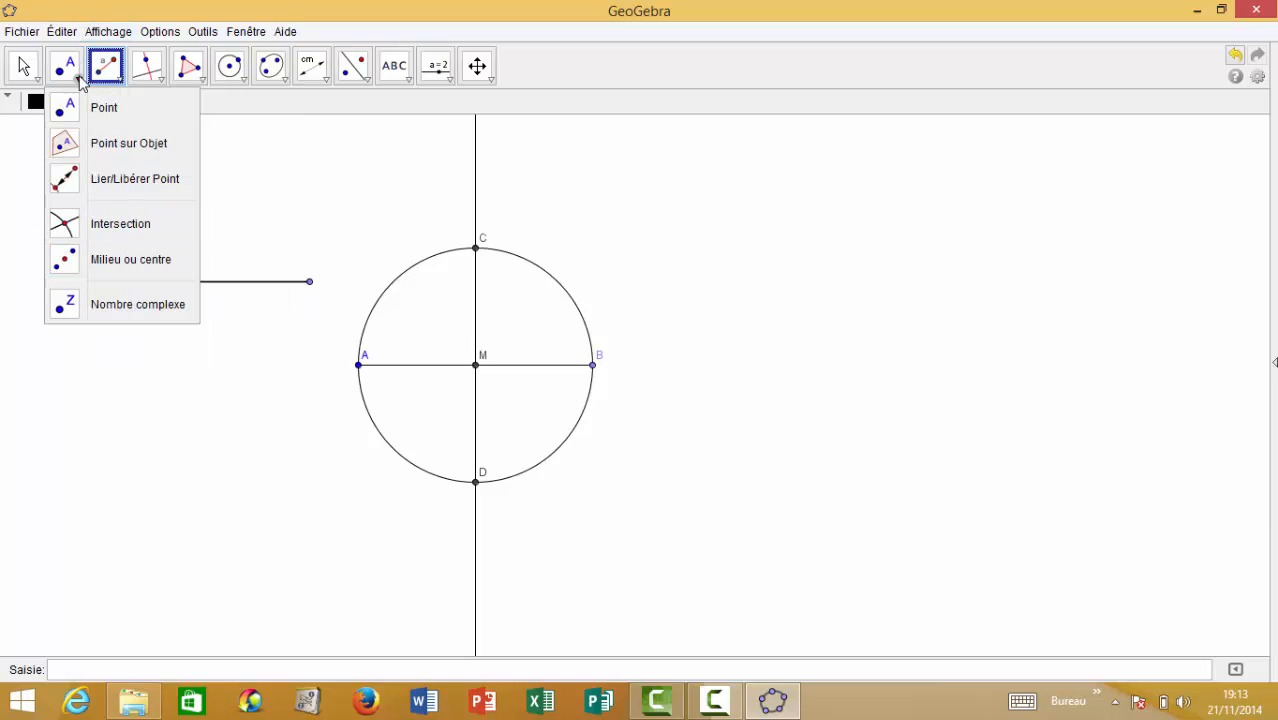
left_click(143, 259)
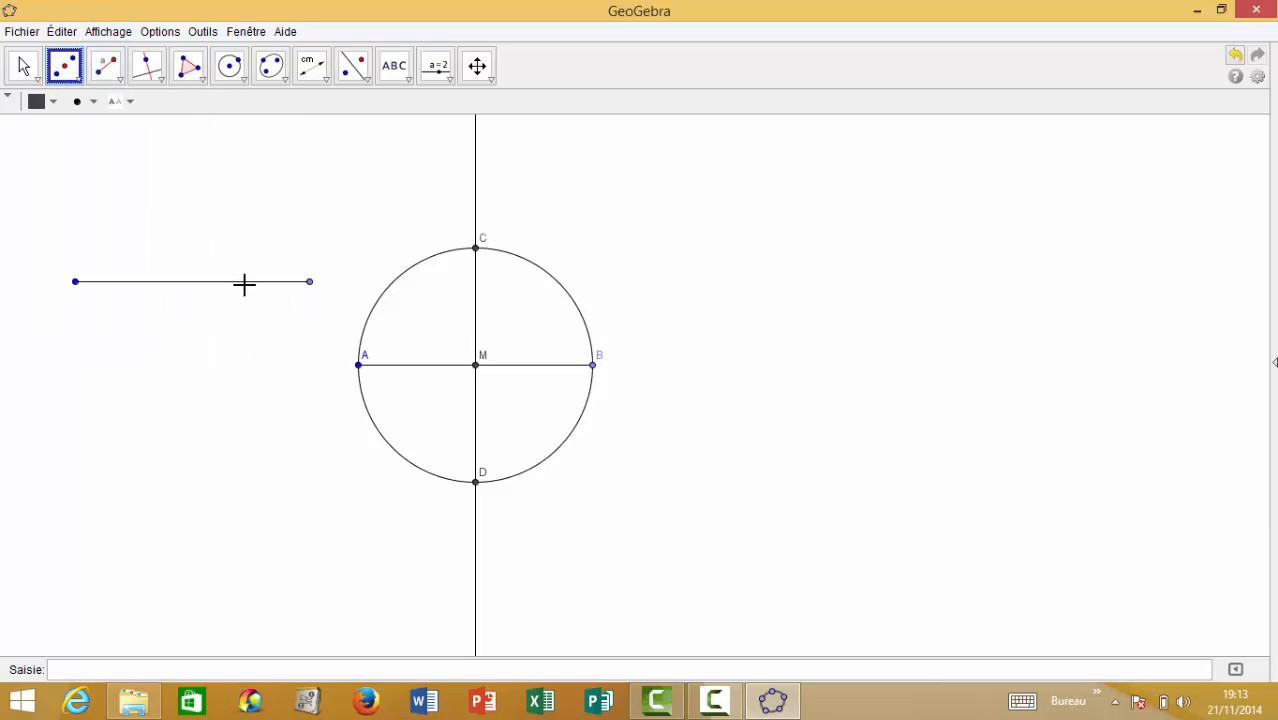
left_click(245, 285)
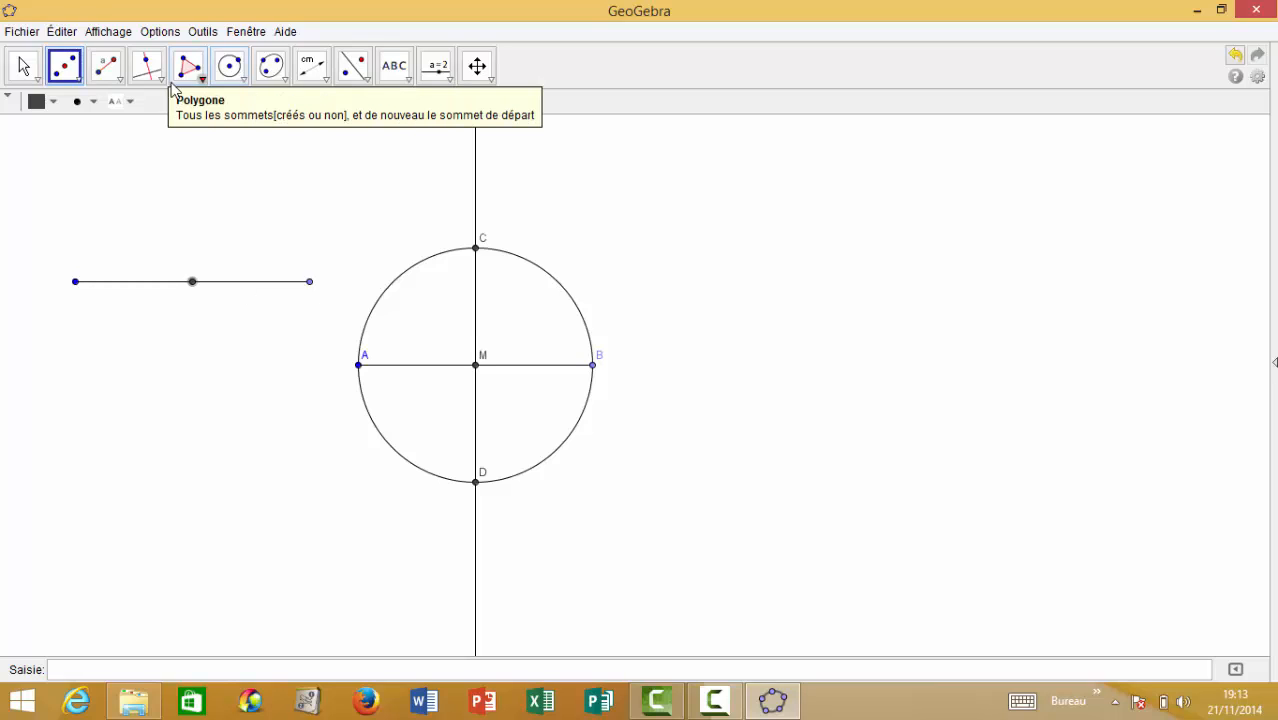
Measure the distance between the separate segment's right endpoint and its midpoint.
left_click(310, 68)
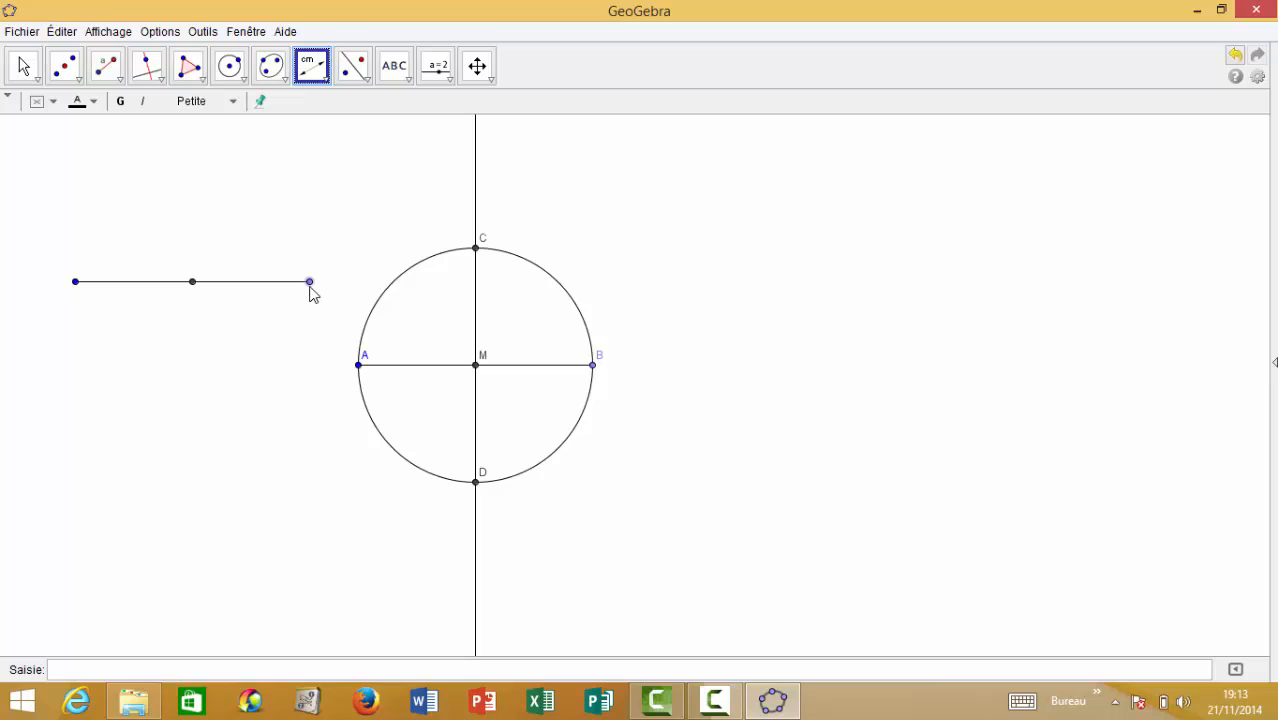
left_click(311, 284)
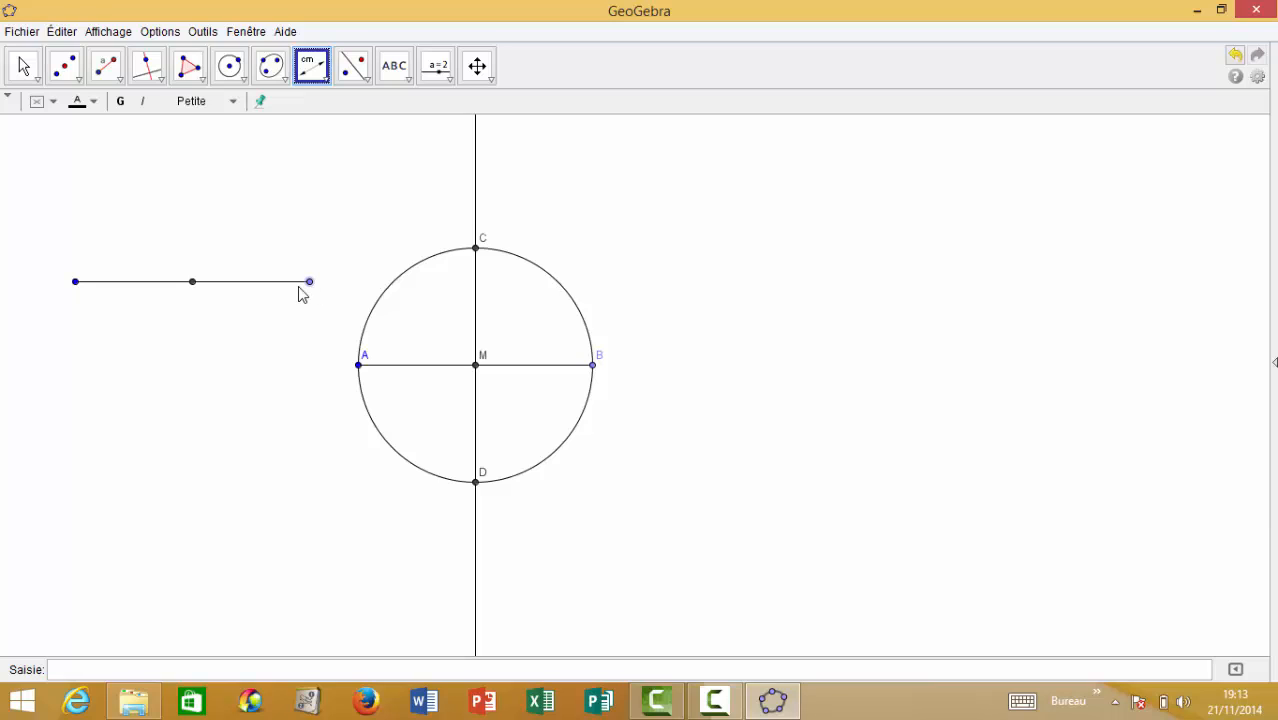
left_click(195, 284)
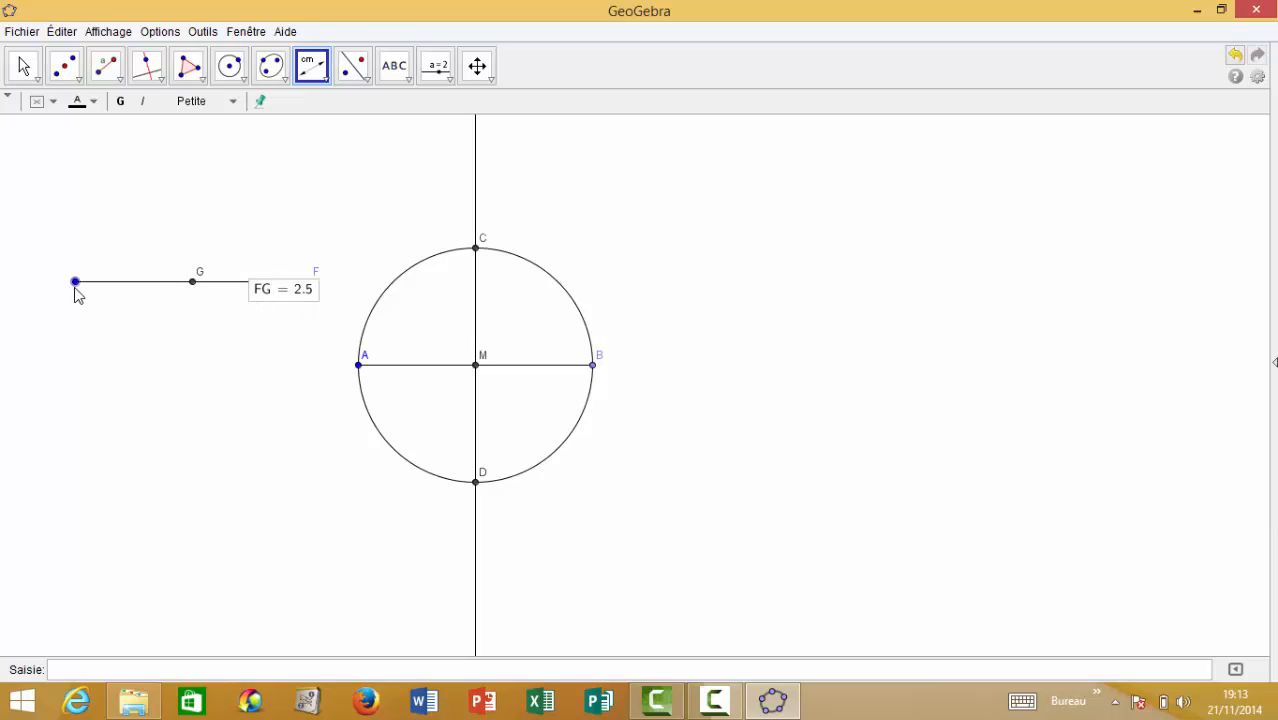
Reposition the FG distance label just below its segment.
left_click(26, 64)
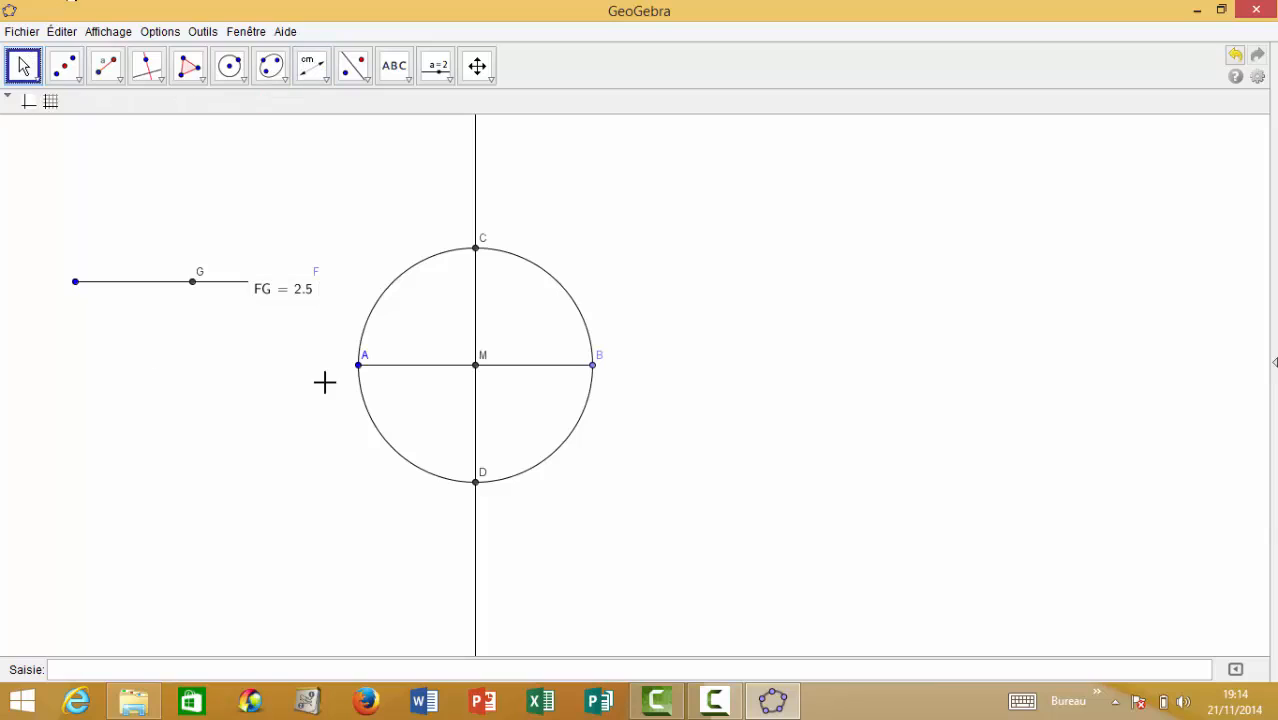
left_click(481, 366)
key("Escape")
left_click(272, 291)
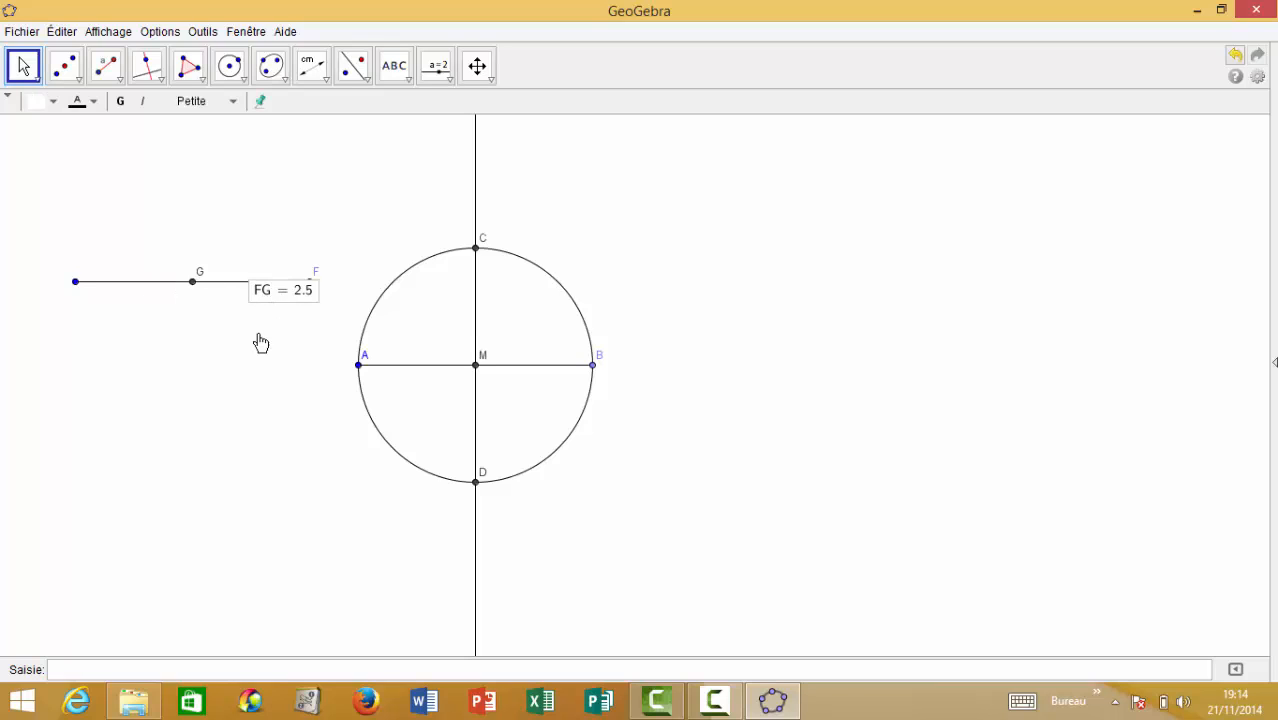
left_click_drag(260, 343, 262, 343)
Swing endpoint F around the segment's left endpoint, leaving the segment tilted slightly upward.
left_click_drag(310, 284, 258, 430)
key("ctrl+z")
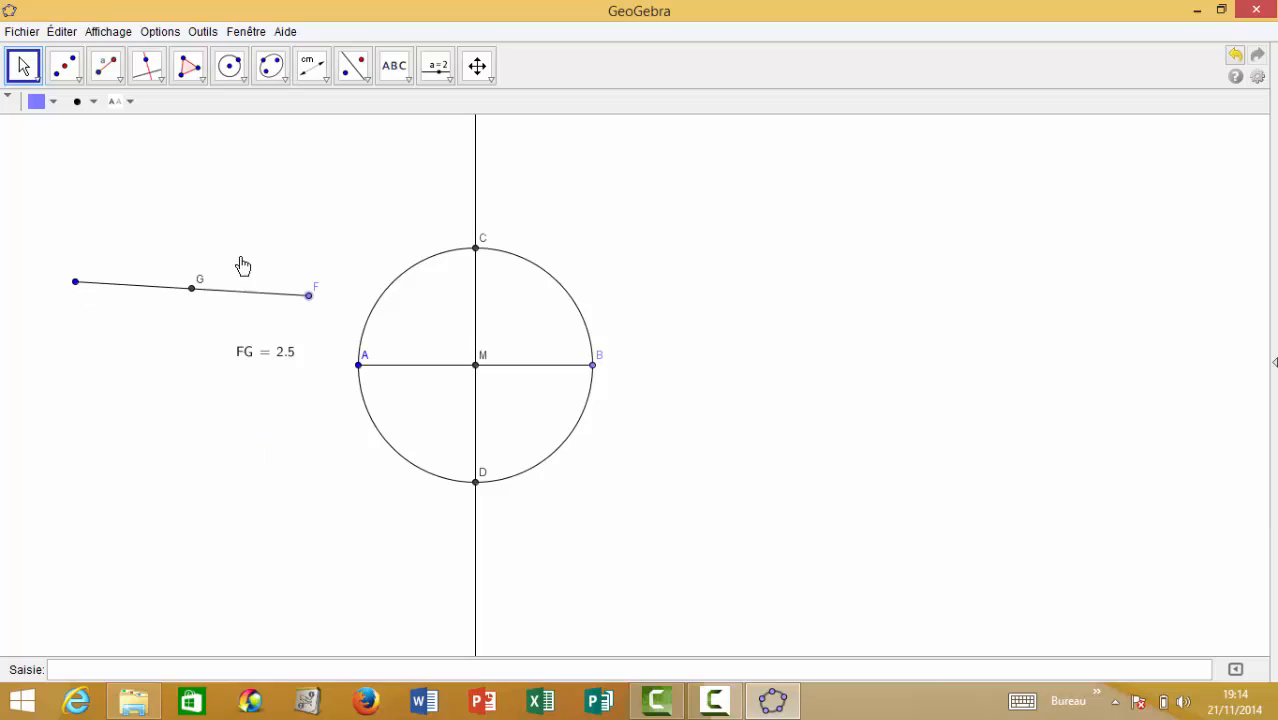
left_click_drag(258, 291, 257, 278)
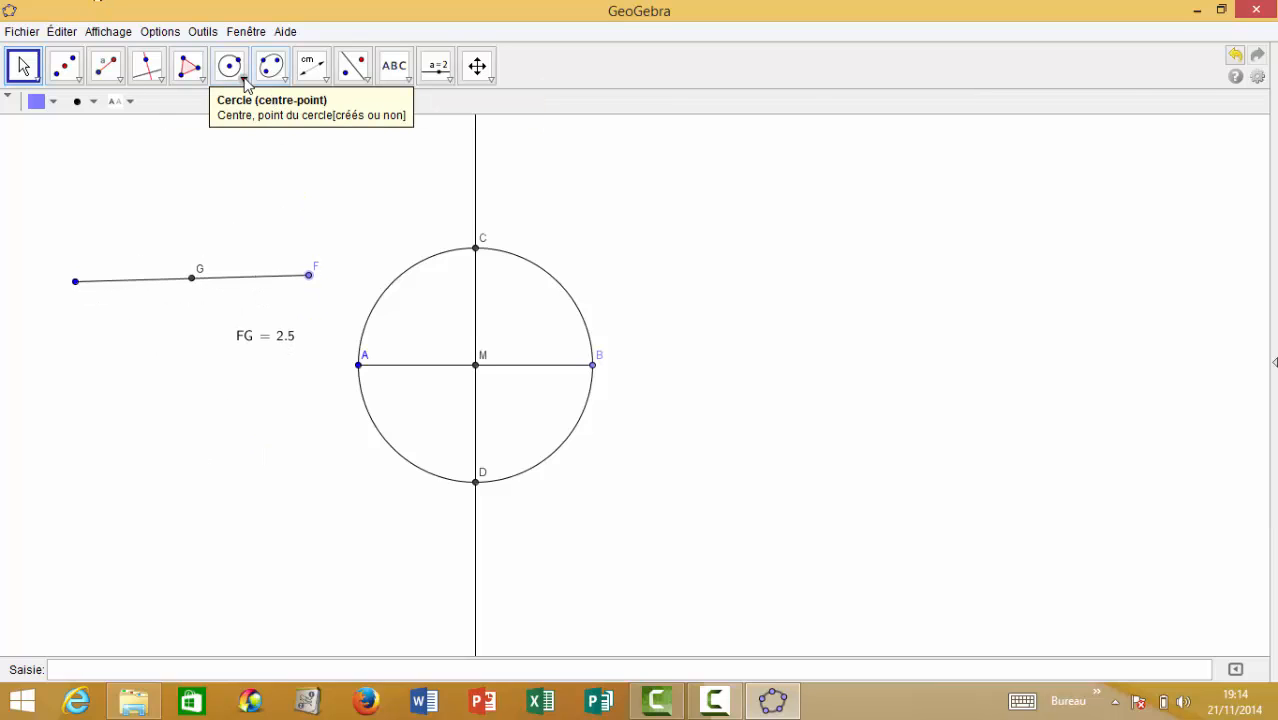
Draw a triangle with the Polygon tool in the empty area to the right of the circle.
left_click(198, 81)
left_click(222, 140)
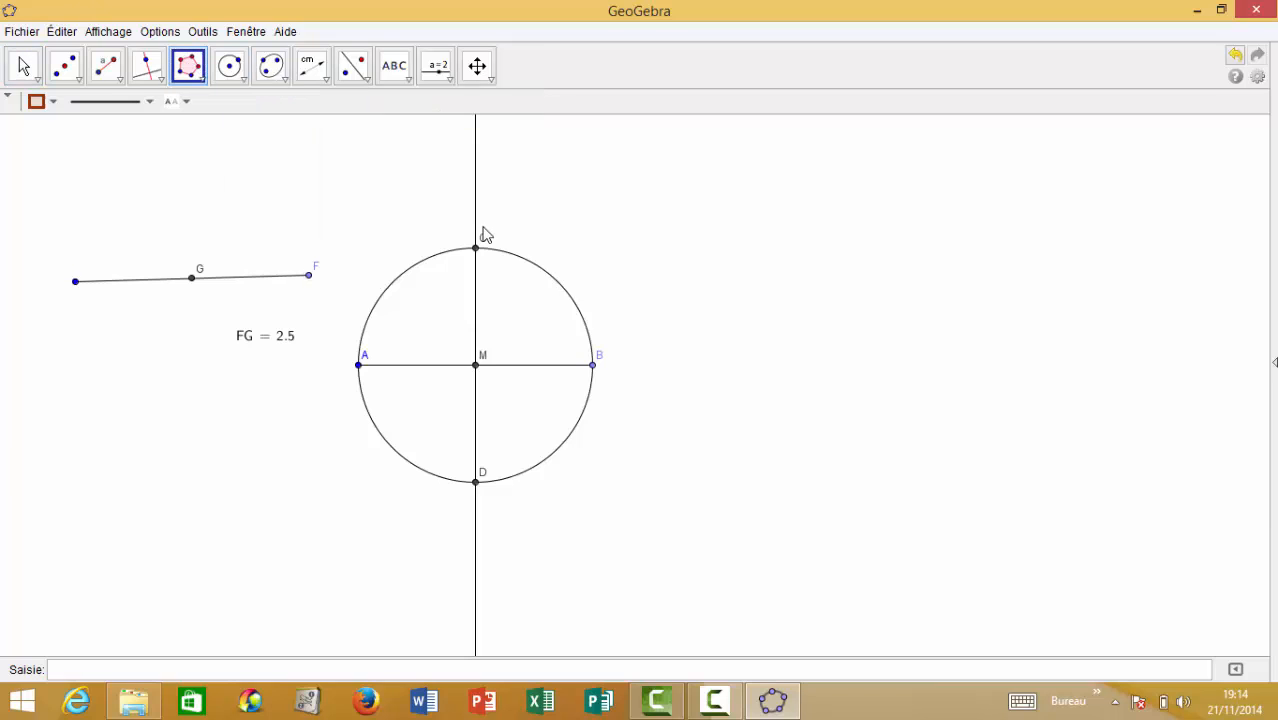
left_click(193, 80)
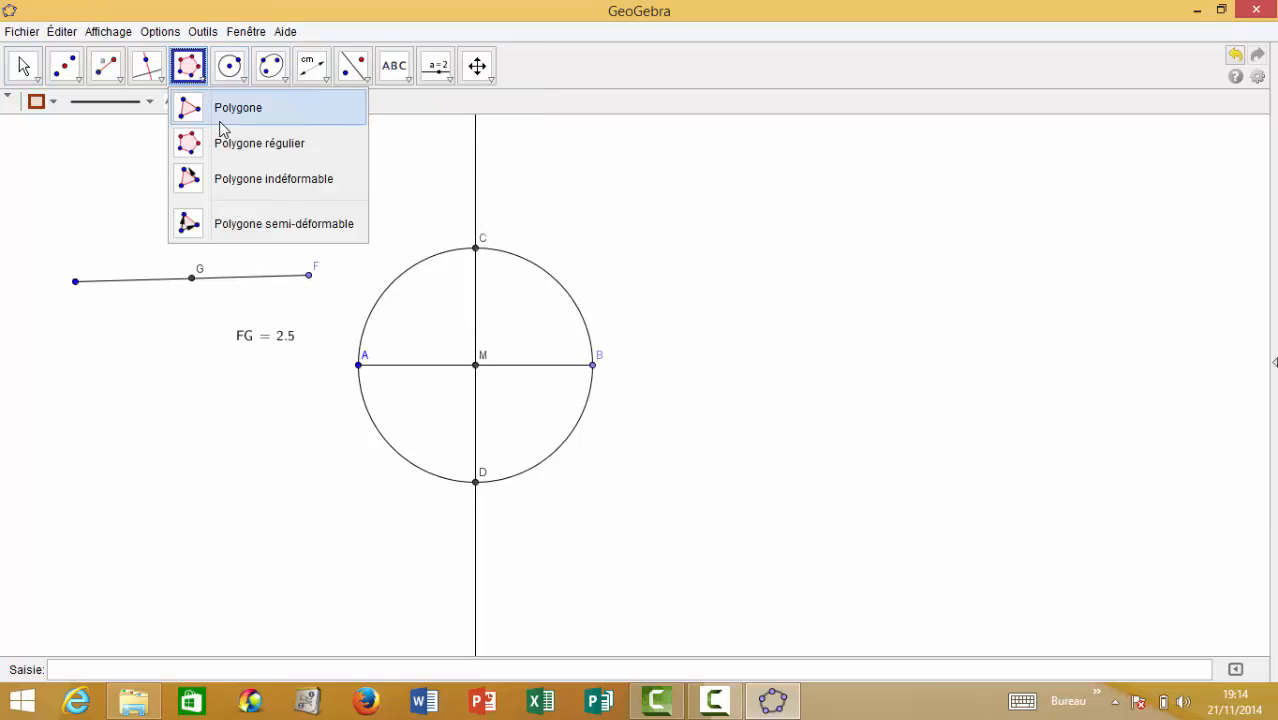
left_click(220, 131)
left_click(197, 80)
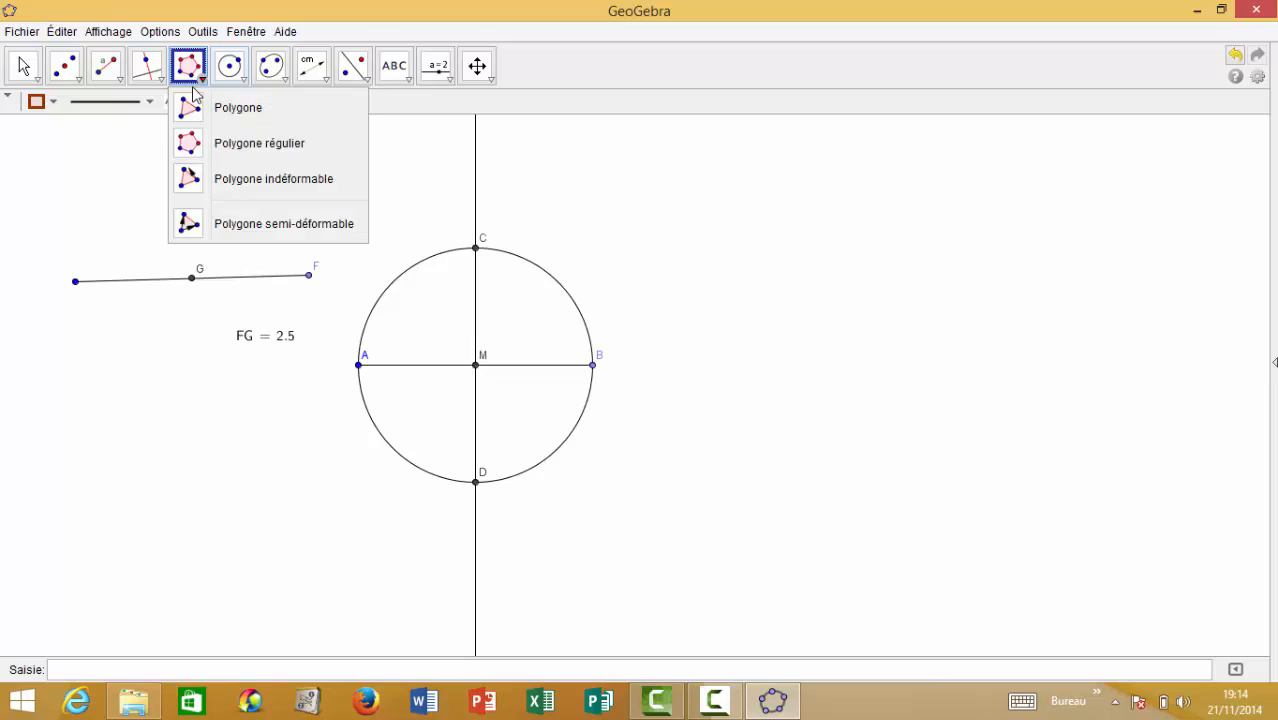
left_click(214, 106)
left_click(737, 236)
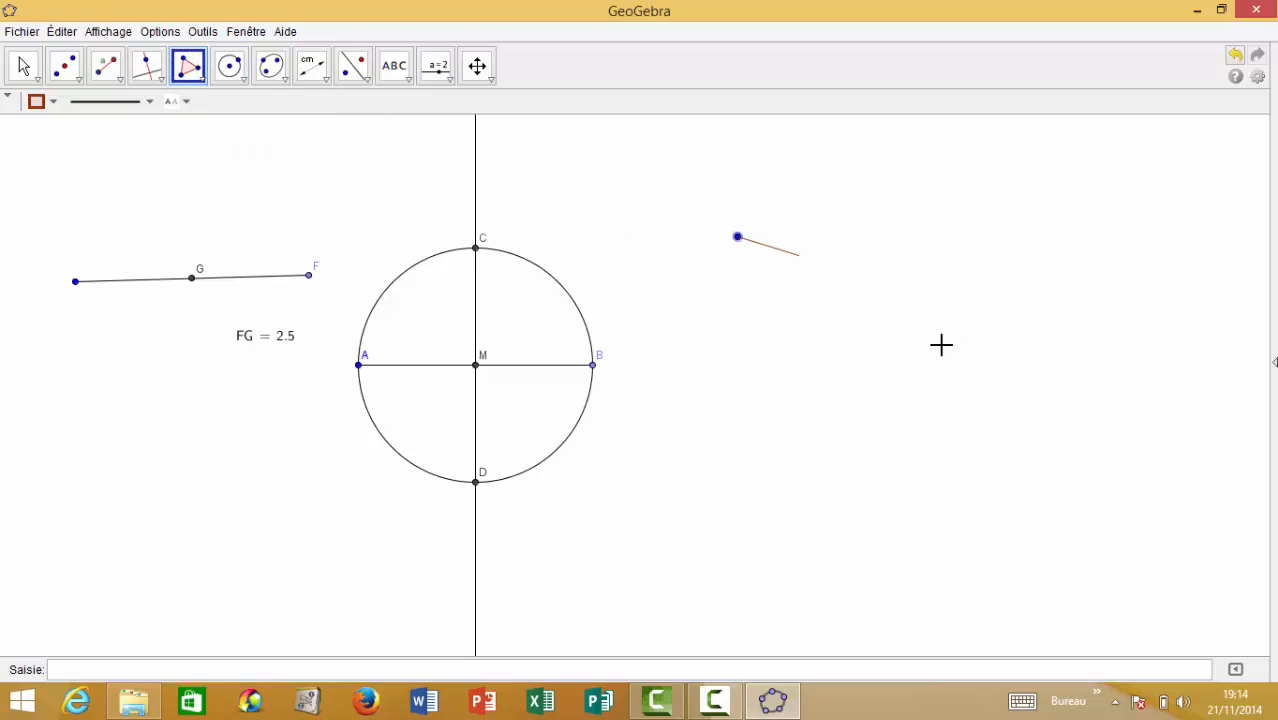
left_click(924, 345)
left_click(727, 378)
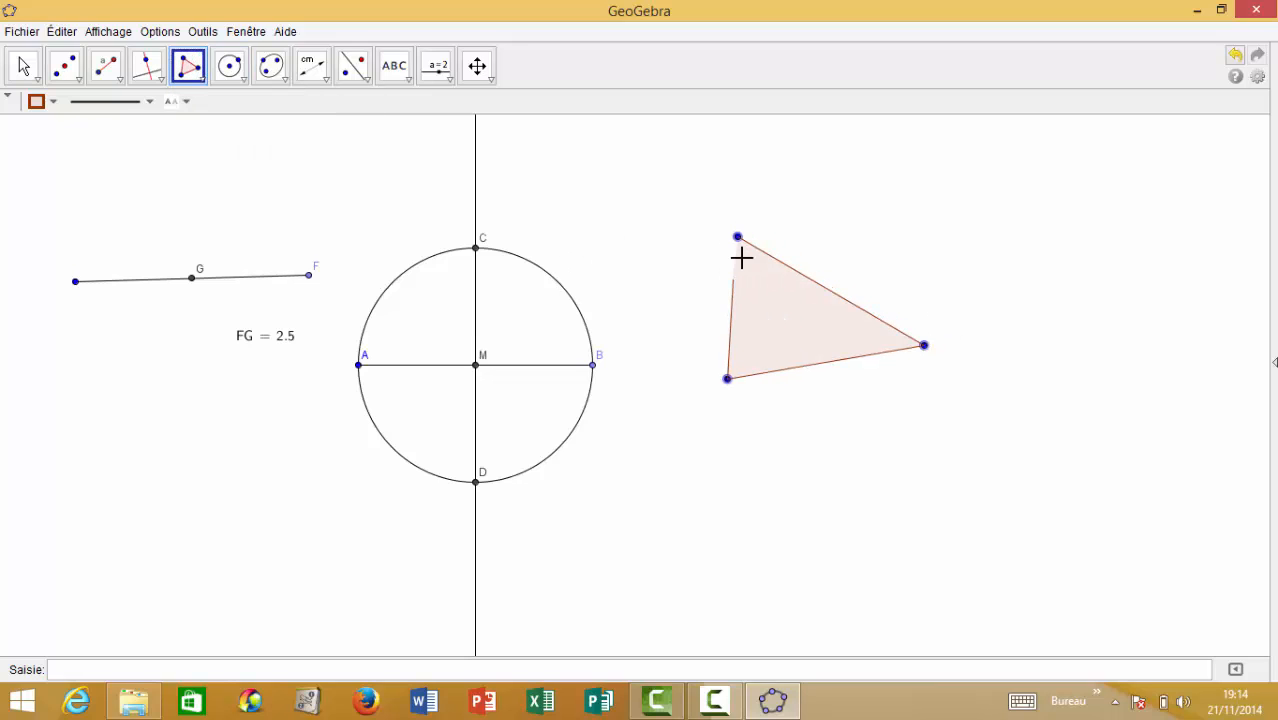
left_click(737, 237)
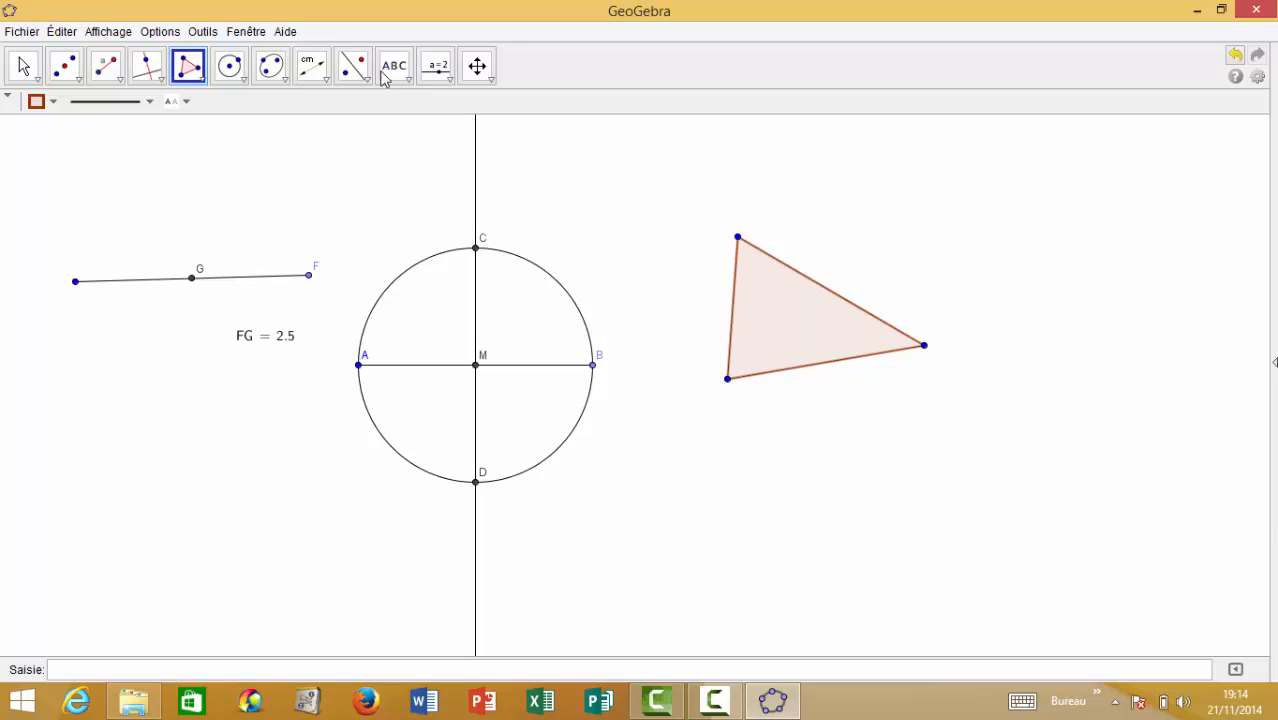
Measure the length of the triangle's left side.
left_click(312, 66)
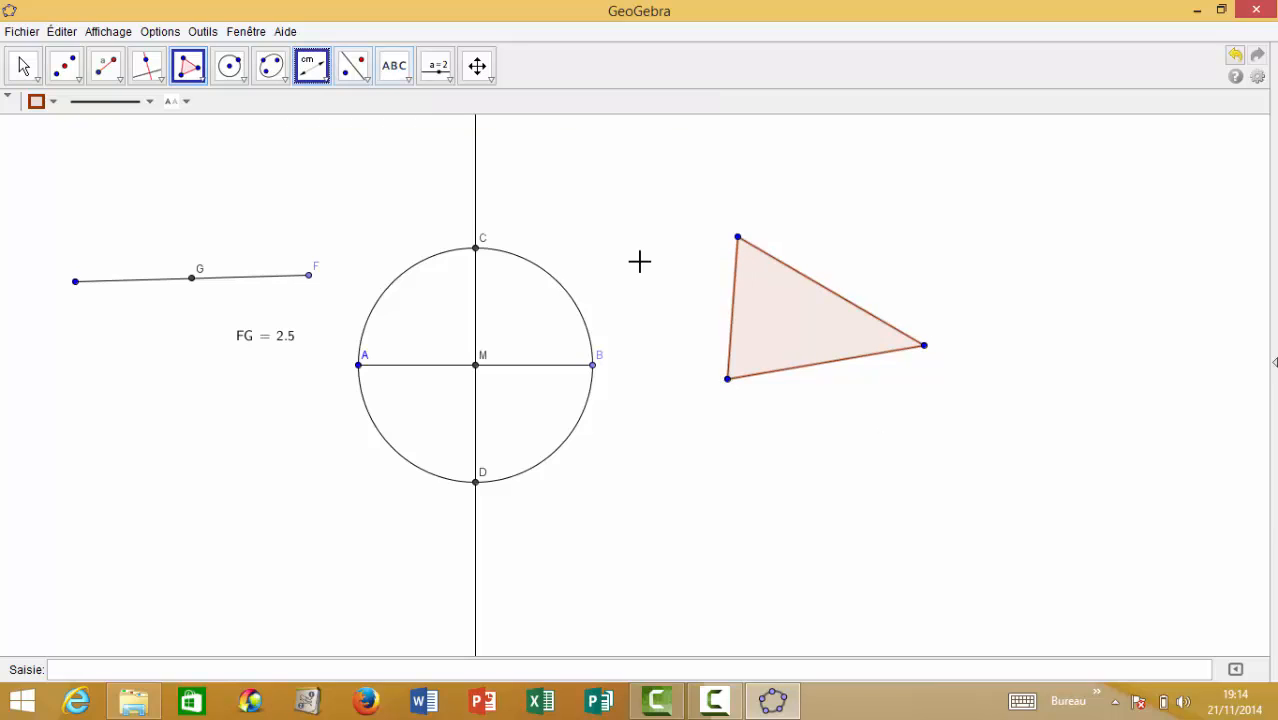
left_click(733, 320)
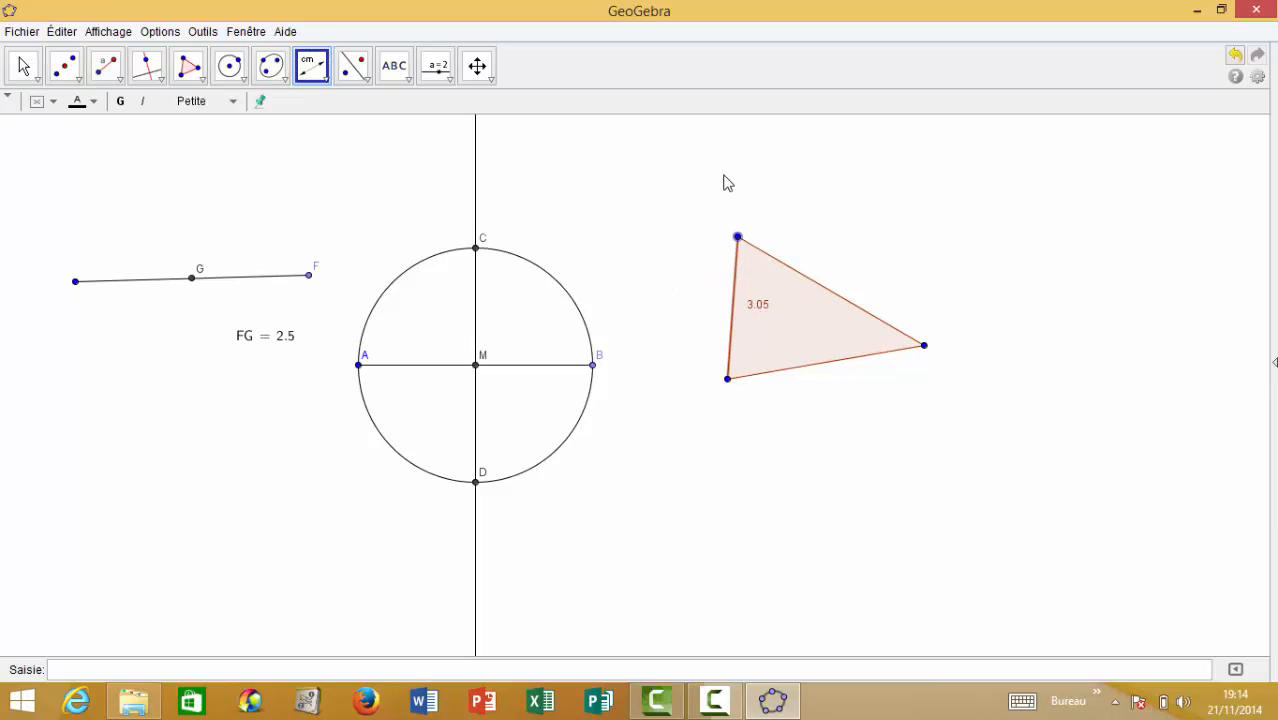
left_click(740, 237)
left_click(927, 347)
Reshape the triangle by moving its right and upper vertices until the left side is about 4.03, and place its length label outside the triangle.
left_click(24, 66)
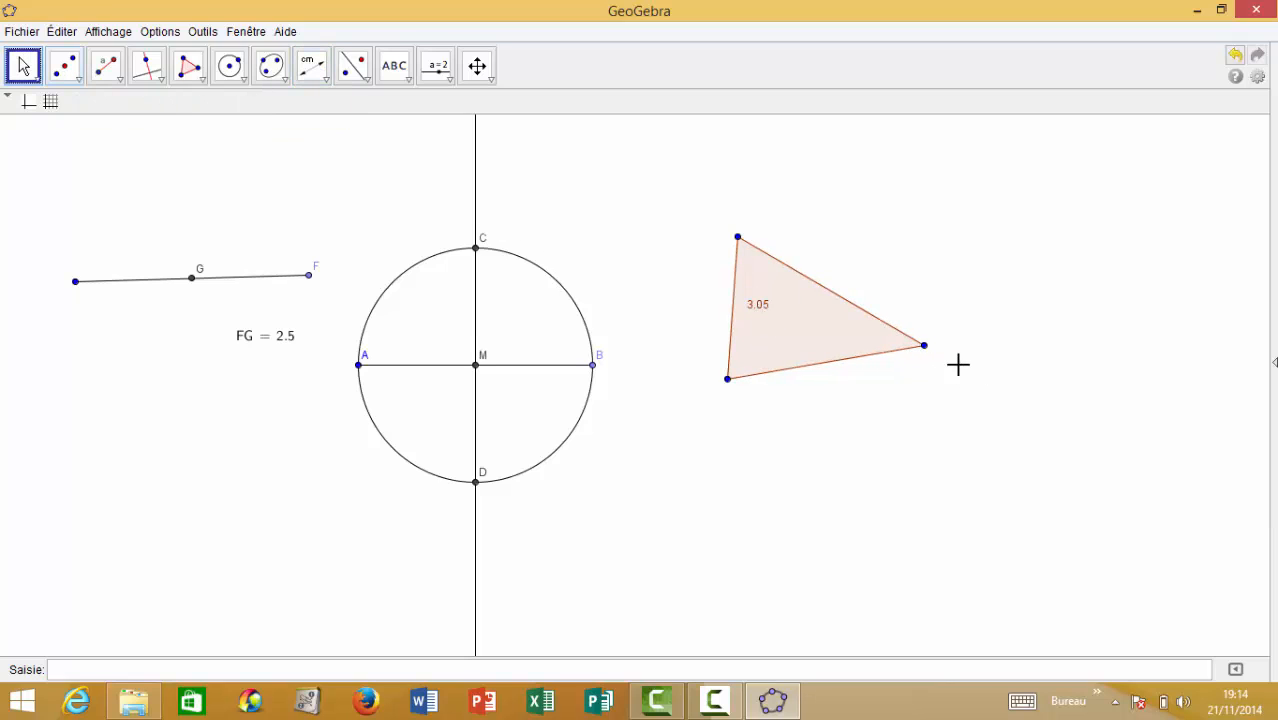
mouse_move(930, 352)
left_mouse_down()
mouse_move(981, 408)
mouse_move(887, 416)
mouse_move(931, 360)
left_mouse_up()
left_click_drag(738, 238, 654, 211)
left_click_drag(702, 288, 645, 287)
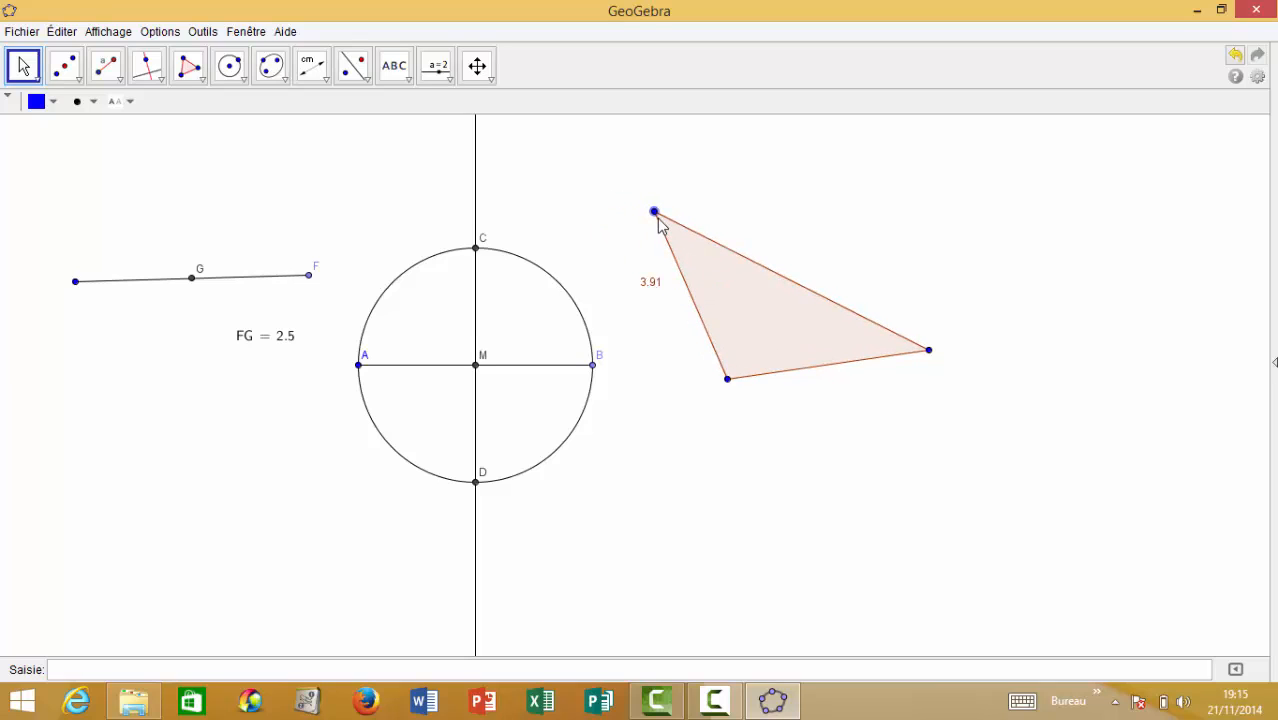
left_click_drag(659, 226, 712, 190)
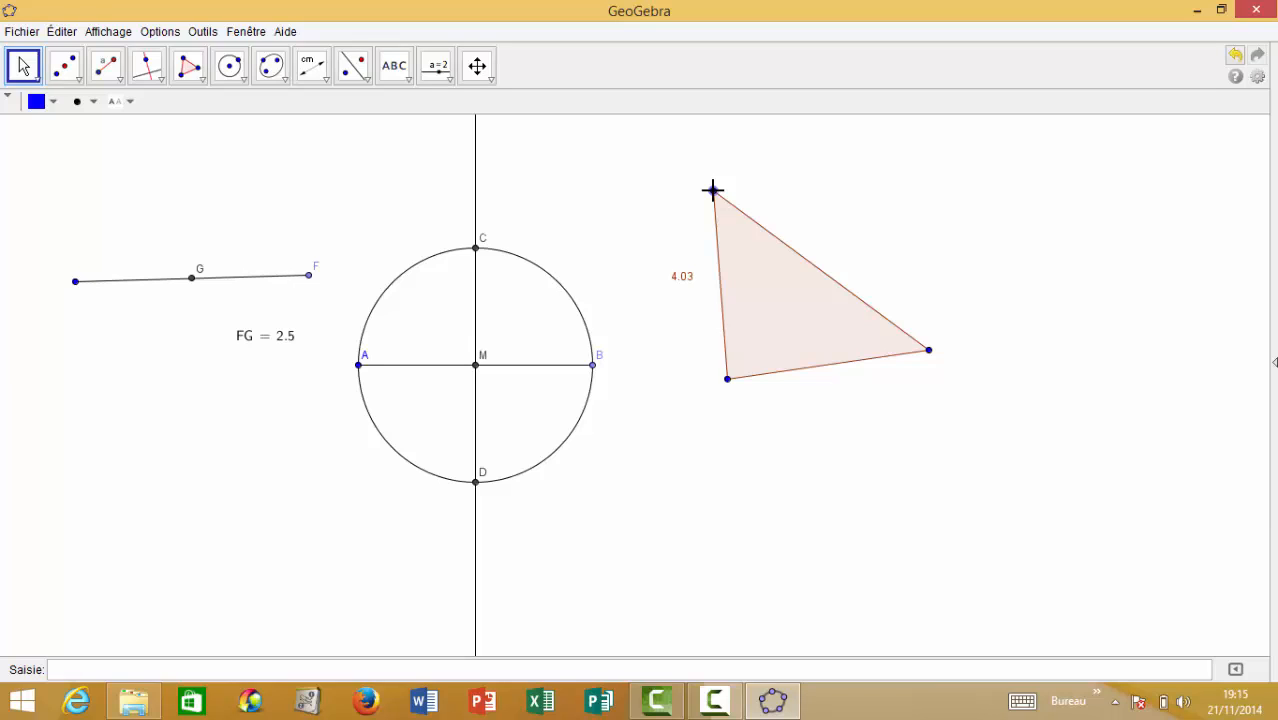